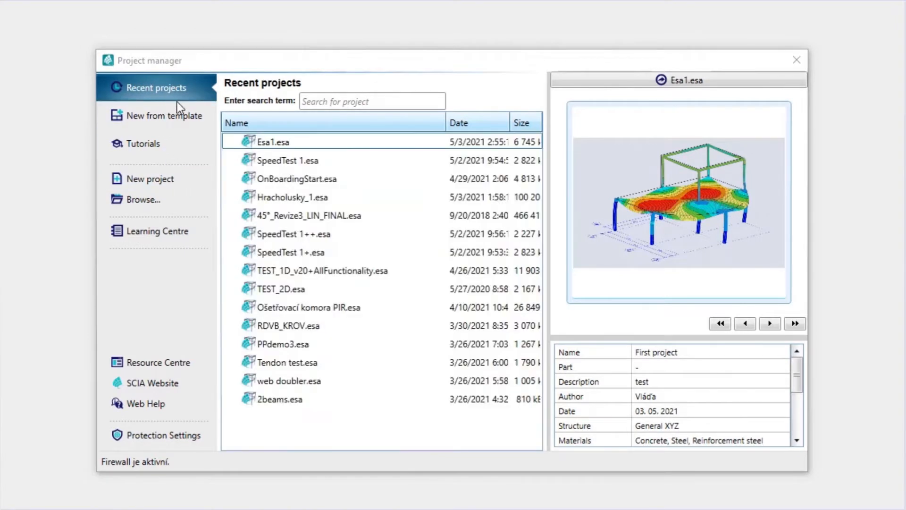
Open the recent project Hracholusky_1.esa and orbit its 3D structure.
click(286, 198)
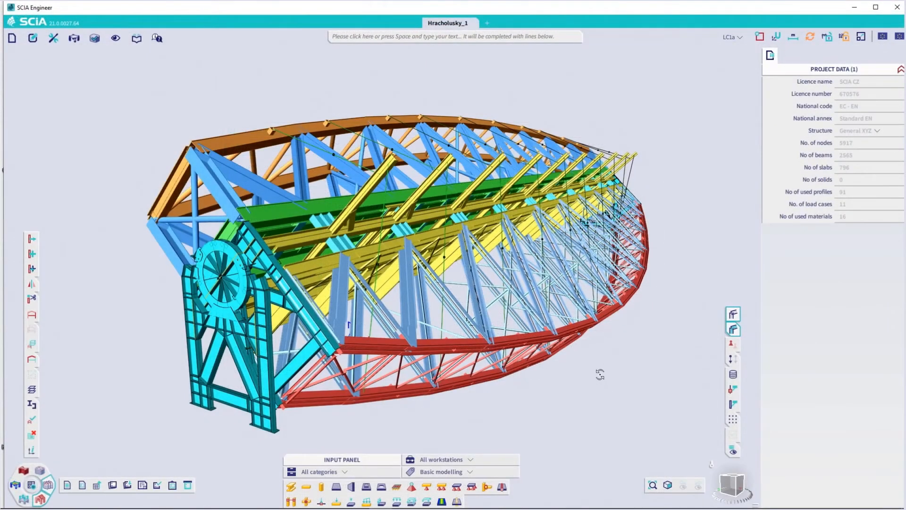
mouse_move(599, 374)
middle_down()
mouse_move(524, 382)
mouse_move(607, 371)
middle_up()
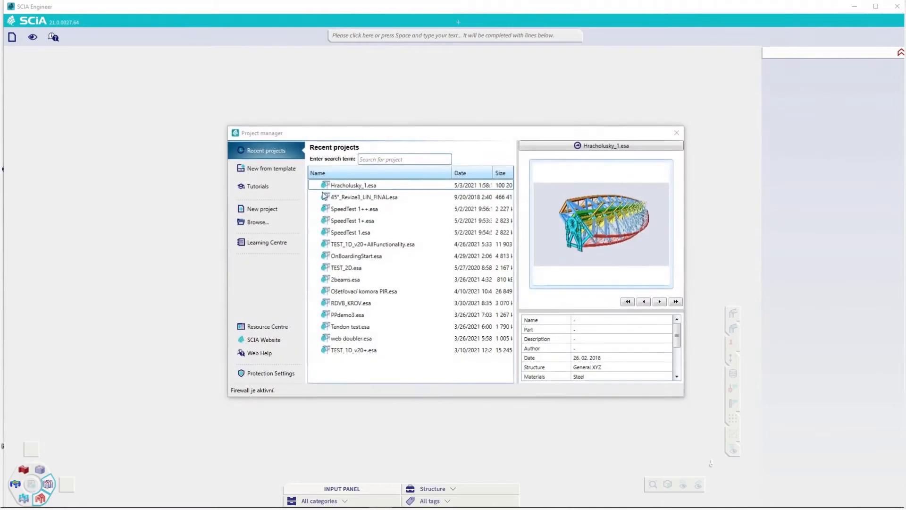
Start a new project.
click(286, 209)
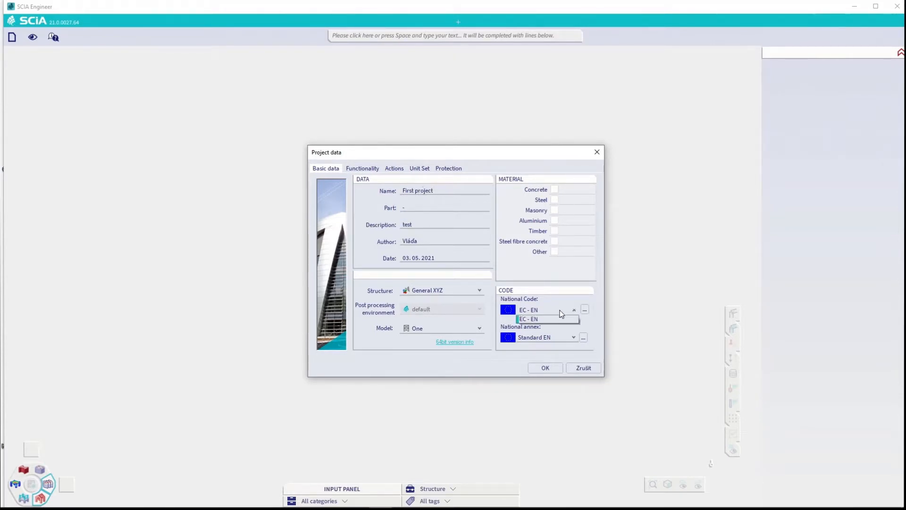
Try the BS national code, return to EC - EN and browse the available national annexes.
click(584, 310)
click(349, 298)
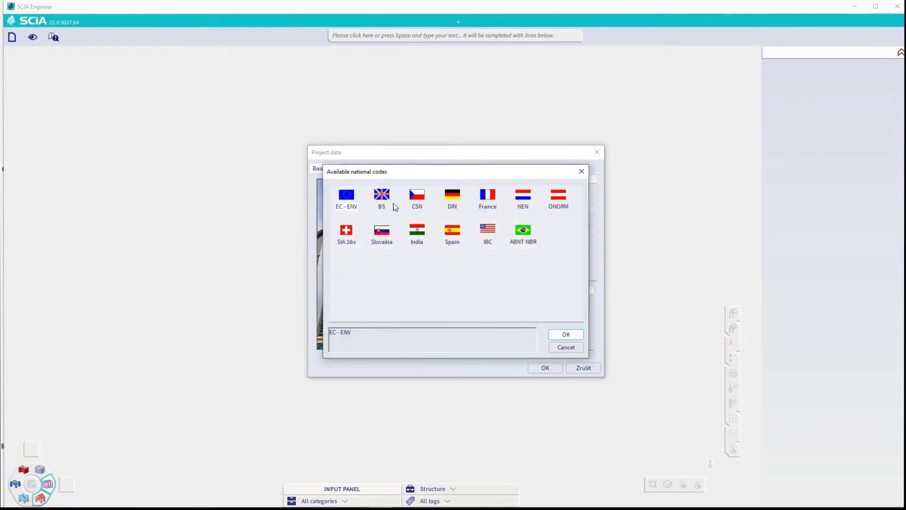
key(Escape)
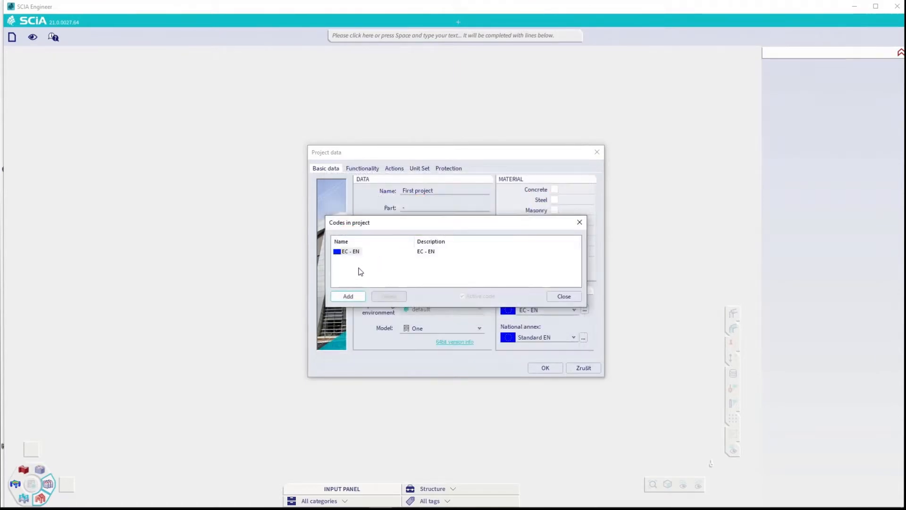
click(566, 297)
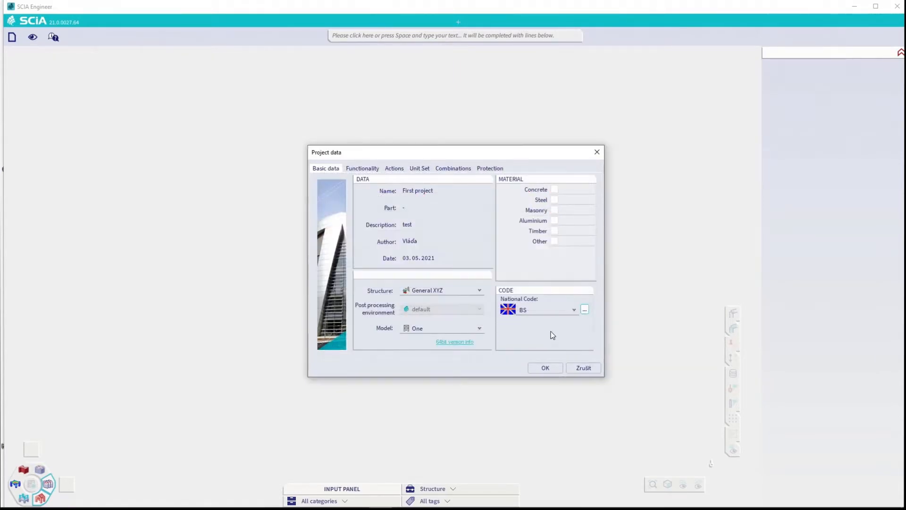
click(542, 324)
click(565, 337)
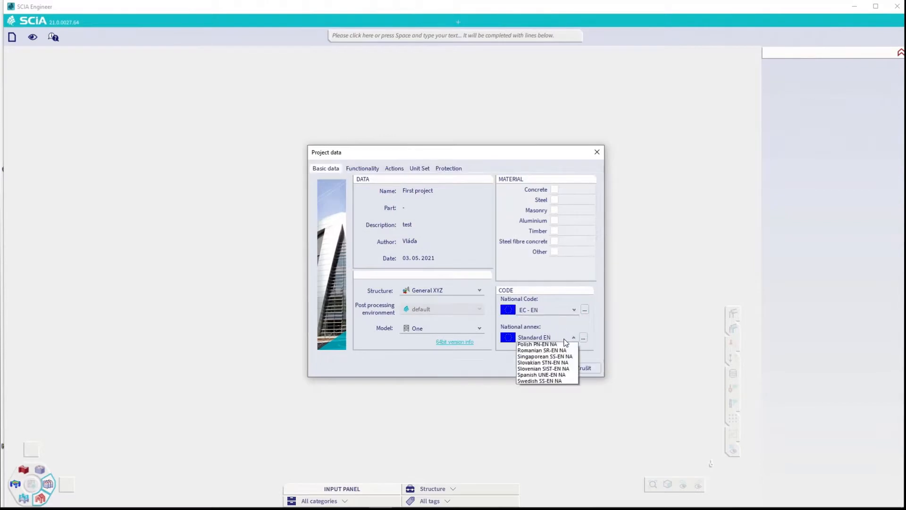
click(541, 344)
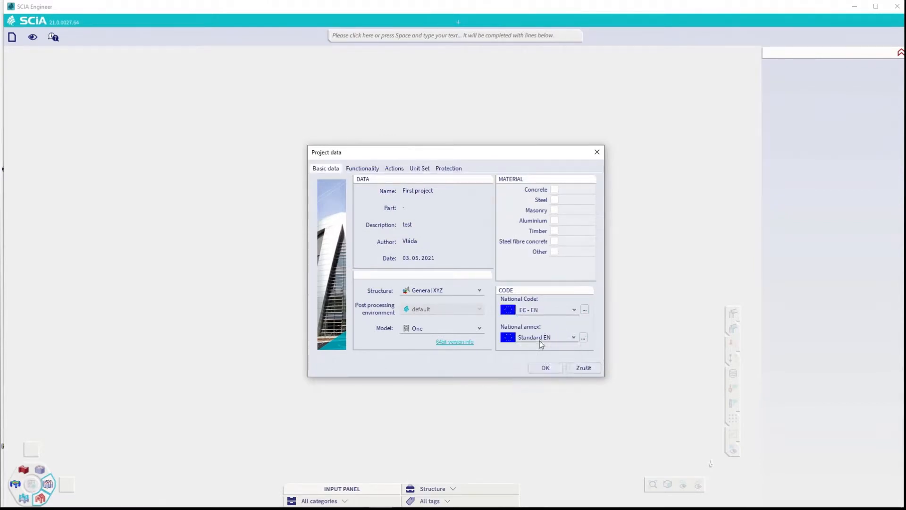
Enable concrete C30/37 and steel S 355 as project materials and confirm the project data.
click(555, 189)
click(576, 200)
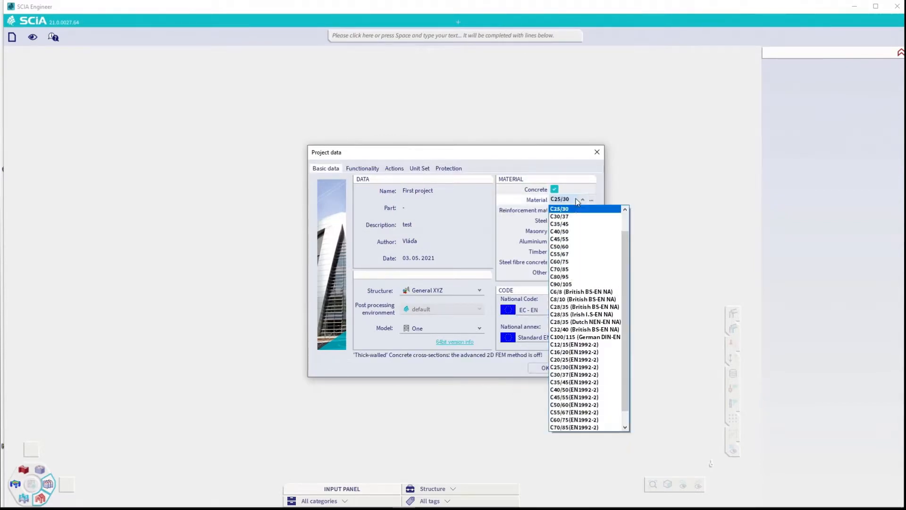
click(569, 221)
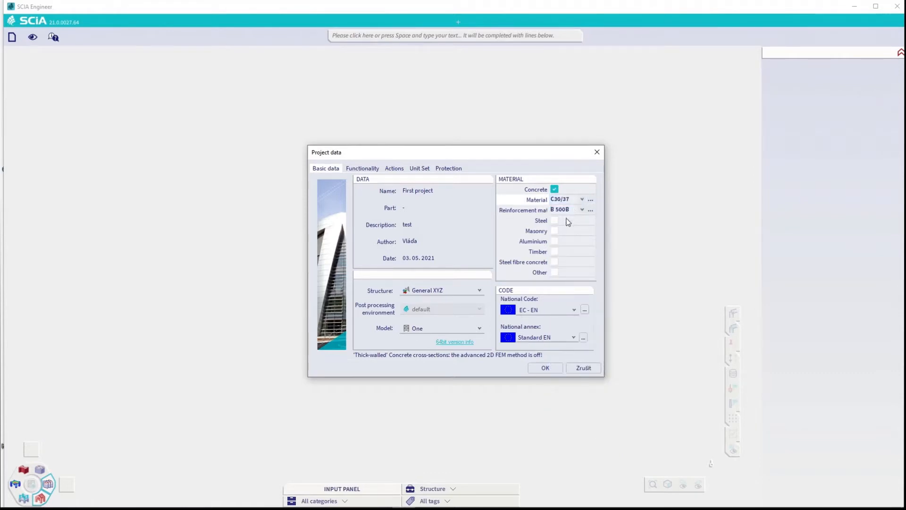
click(555, 220)
click(572, 230)
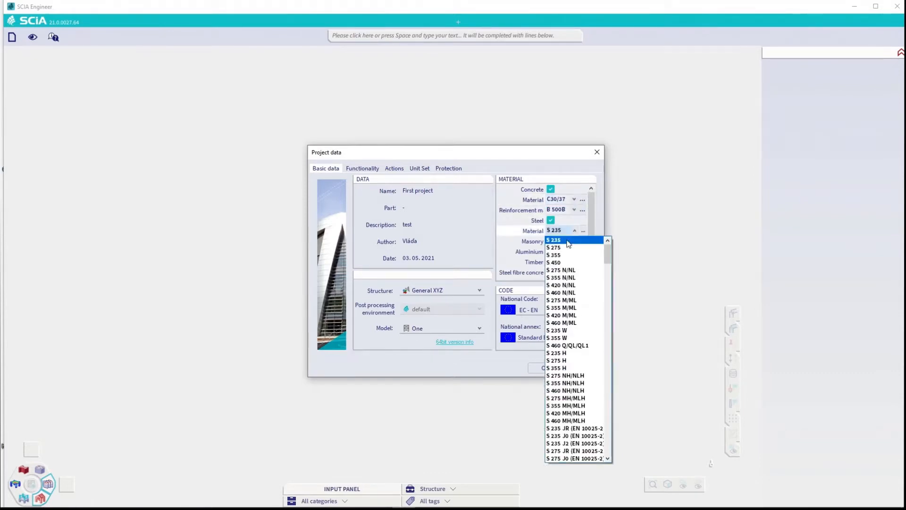
click(564, 255)
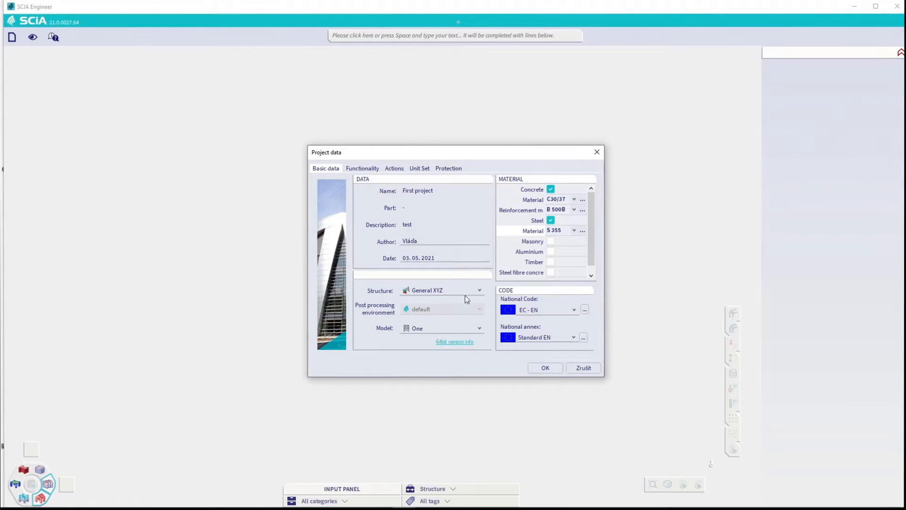
click(543, 367)
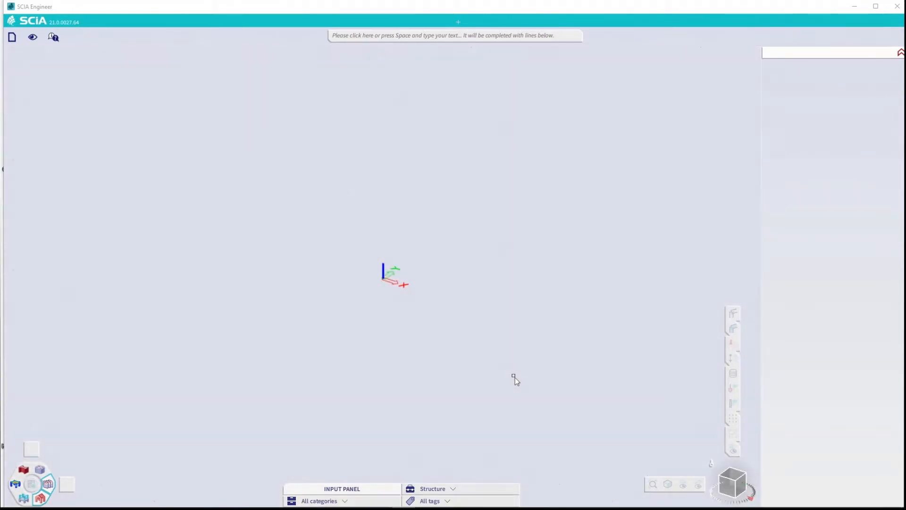
Start a rectangular line grid and define two 7 m spans in the X direction.
click(319, 471)
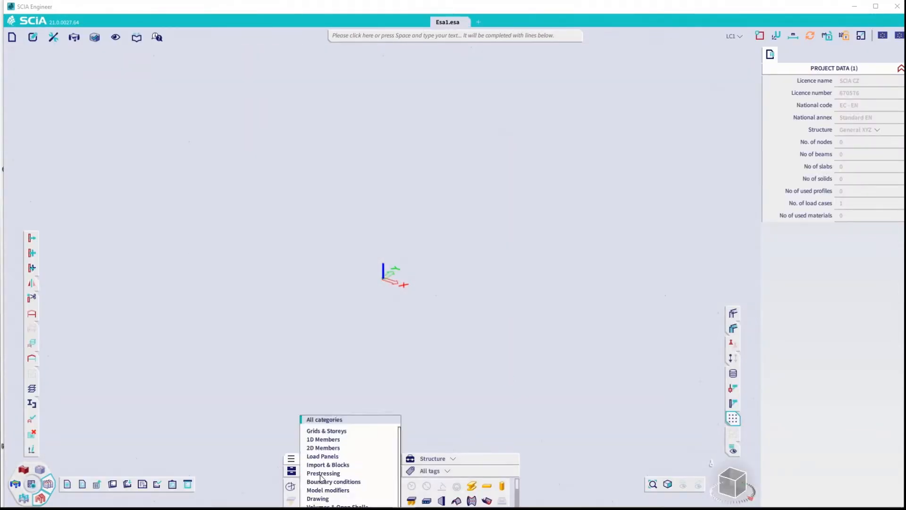
click(336, 430)
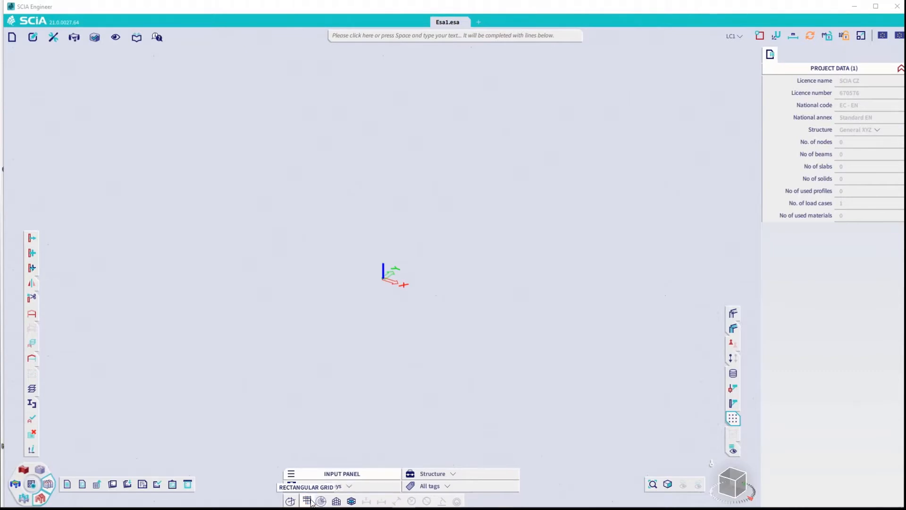
click(309, 501)
click(377, 309)
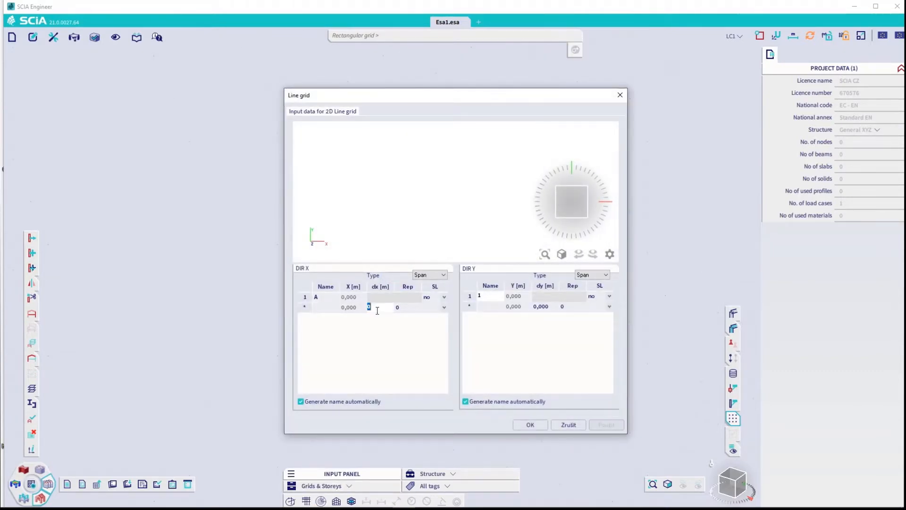
text(7)
key(Tab)
text(2)
key(Return)
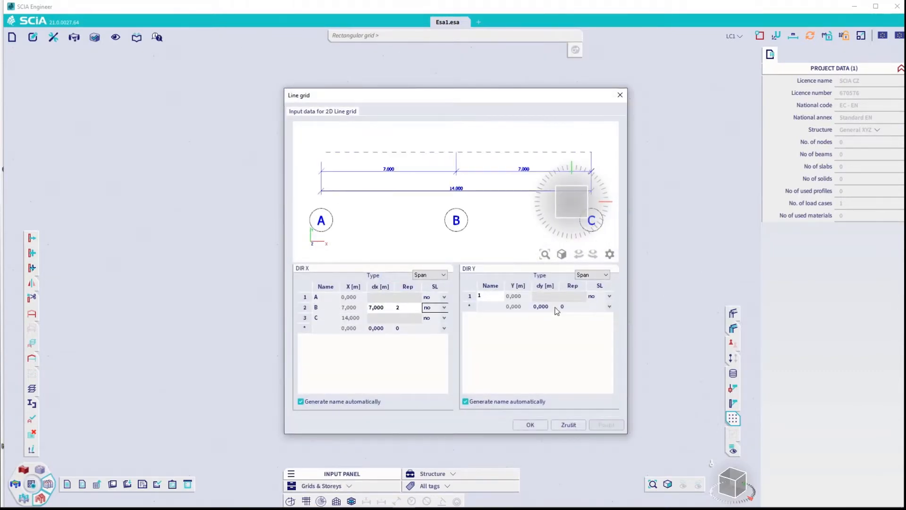
Define one 7 m span and one 5 m span in the grid's Y direction.
click(555, 307)
text(7)
key(Tab)
key(Return)
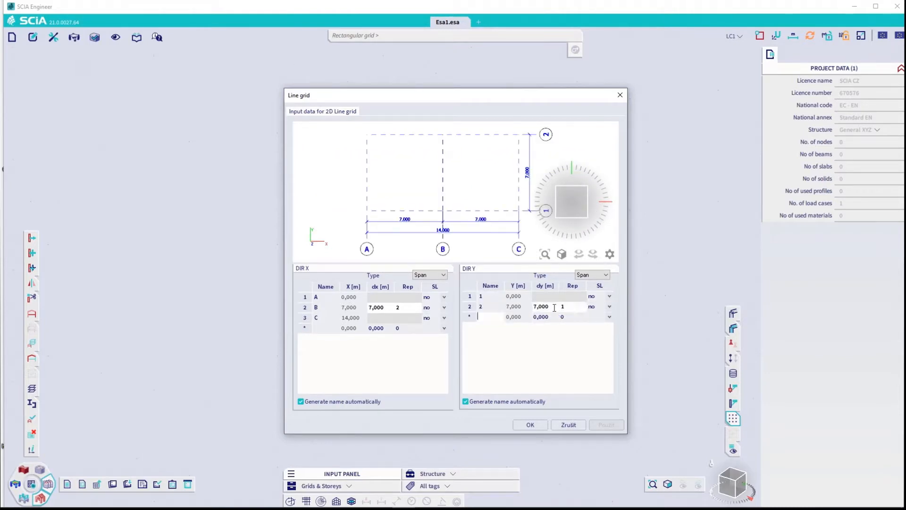
text(5)
key(Return)
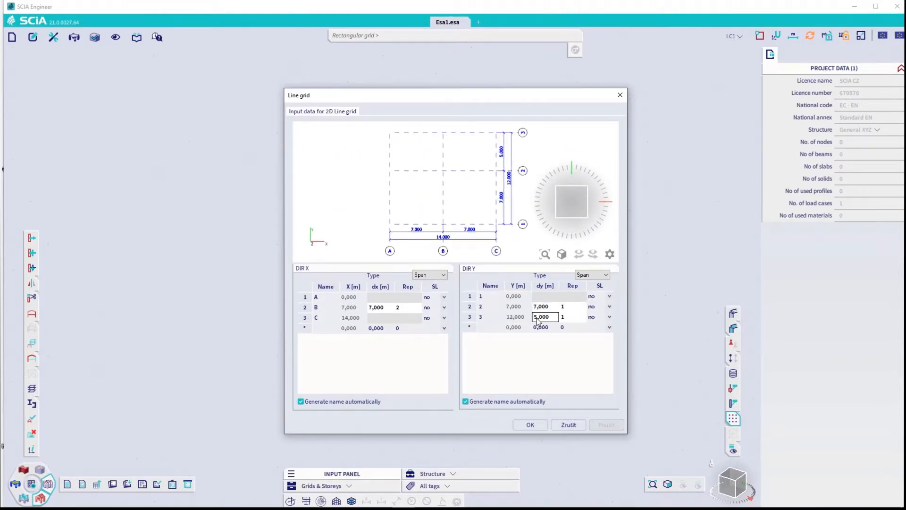
Confirm the line grid and insert it at the coordinate origin.
click(527, 424)
click(575, 347)
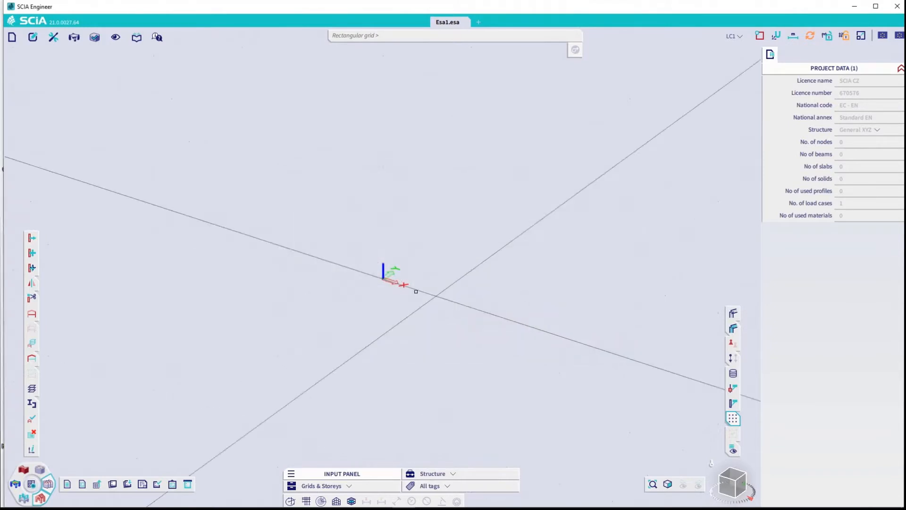
click(384, 278)
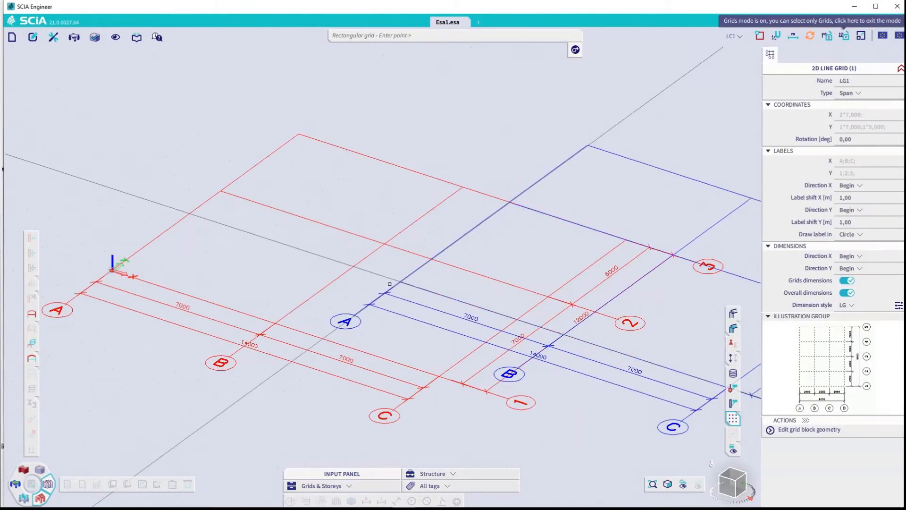
key(Escape)
key(Escape)
Start a new column member and check the project's existing cross-sections, CS1 rectangle and CS2 IPE240.
click(325, 486)
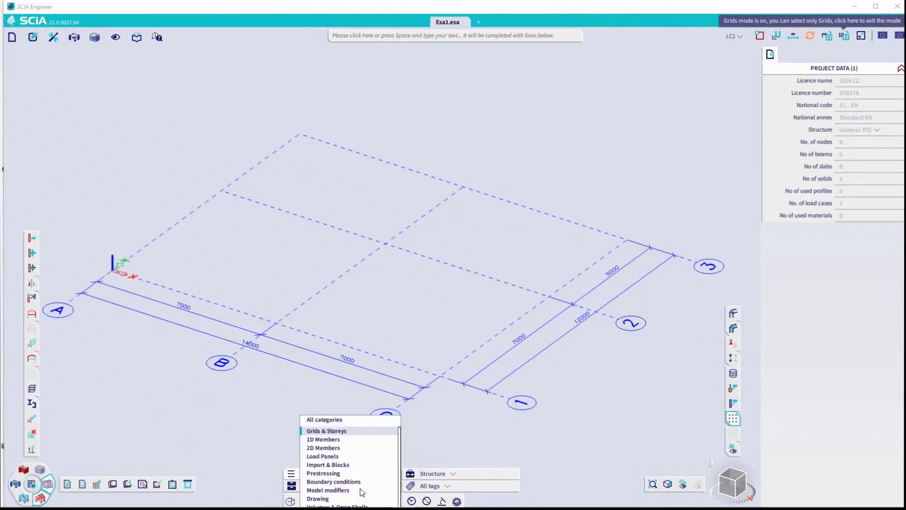
click(343, 440)
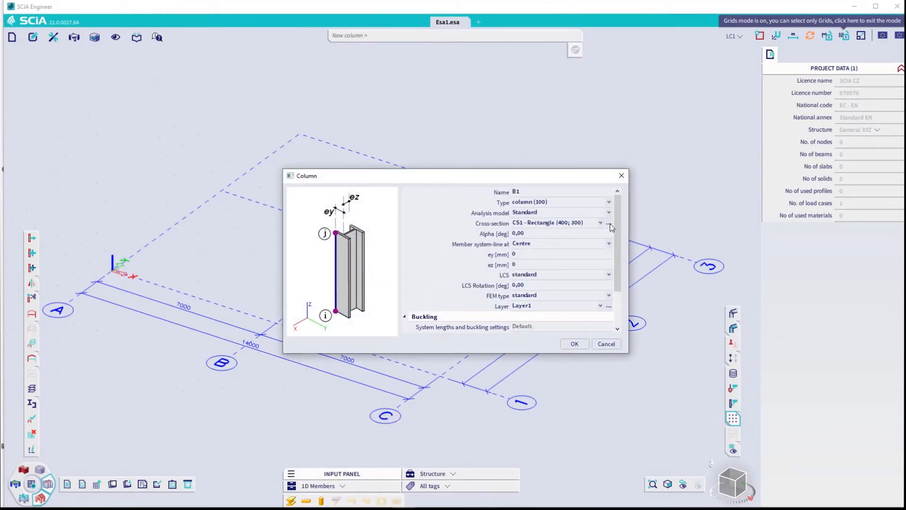
click(609, 224)
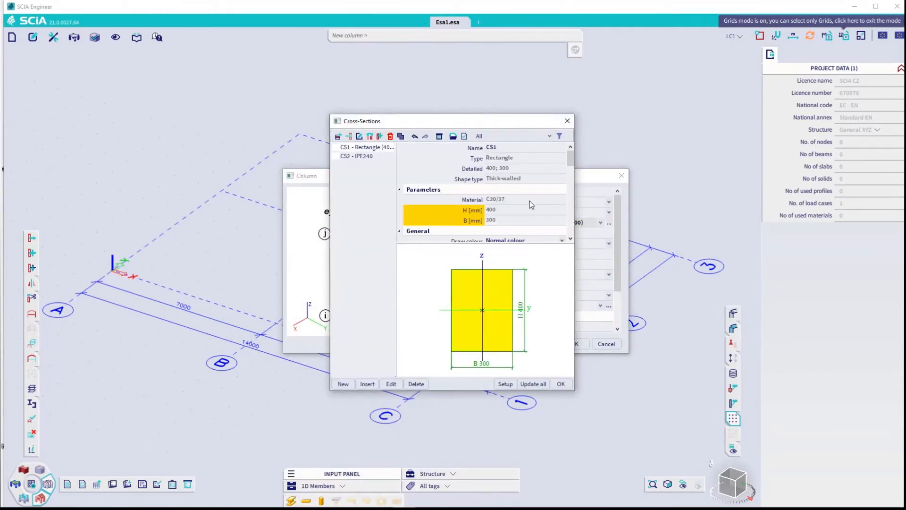
click(360, 156)
click(363, 148)
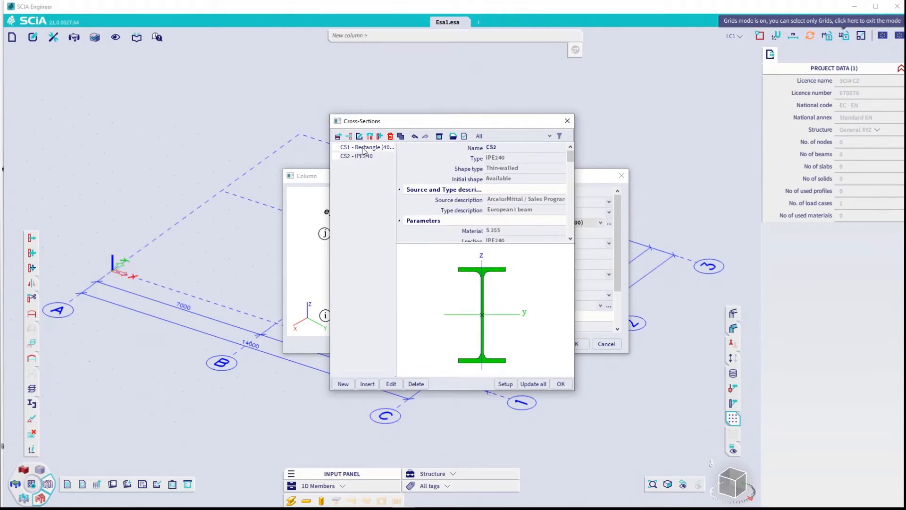
Create a concrete rectangle cross-section of 300 x 300 mm and assign it to the column.
click(343, 384)
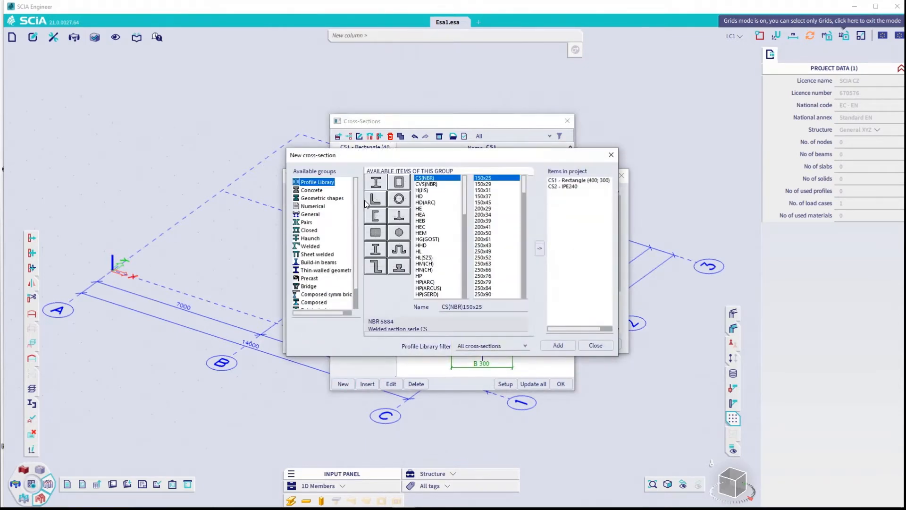
click(317, 191)
double_click(379, 190)
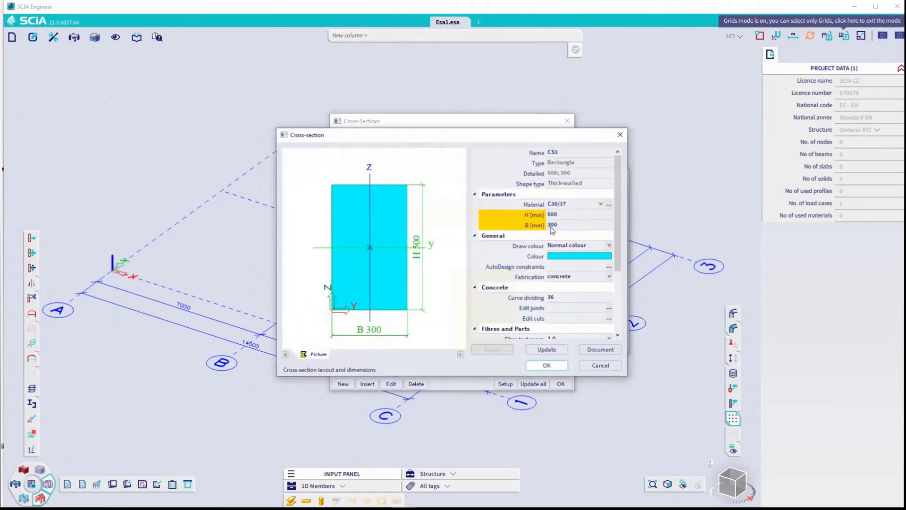
click(565, 214)
text(300)
key(Return)
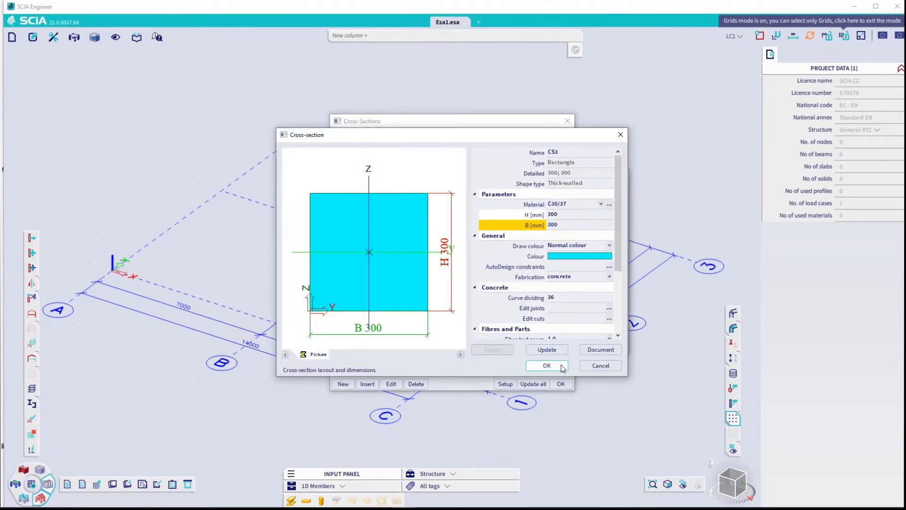
click(546, 366)
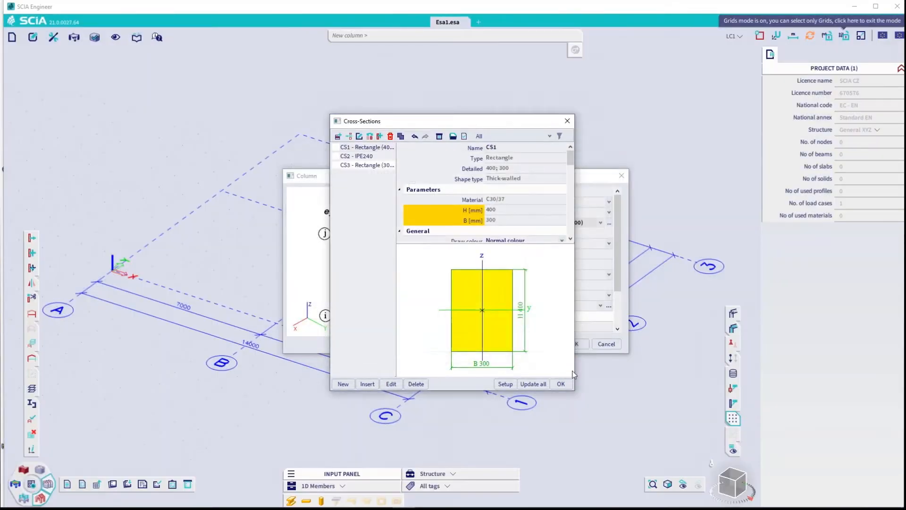
click(561, 384)
Set the column's length to 4 m and confirm its properties.
scroll(547, 312, down, 2)
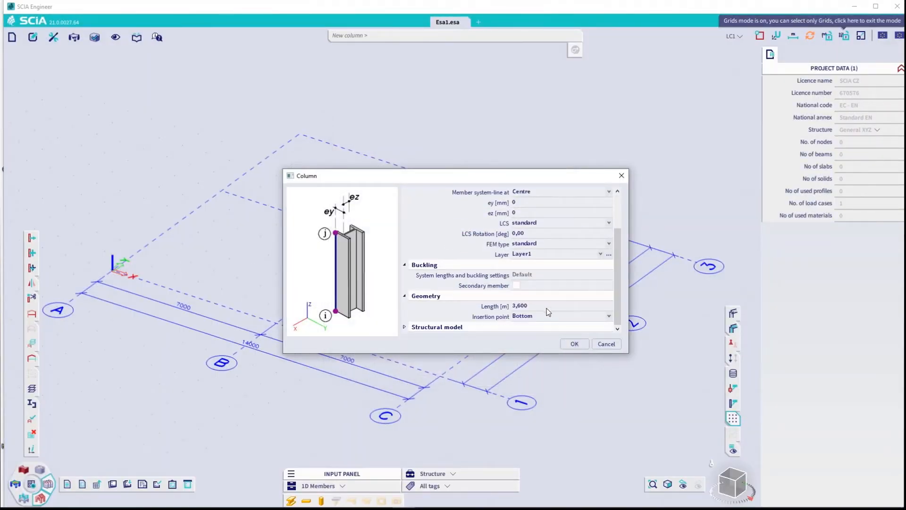
click(547, 307)
text(4,)
text(0)
key(BackSpace)
key(Return)
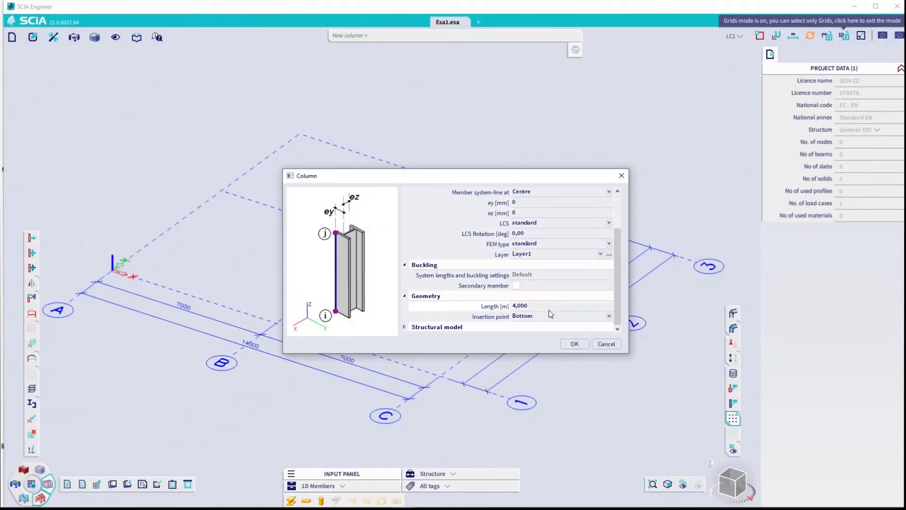
click(569, 347)
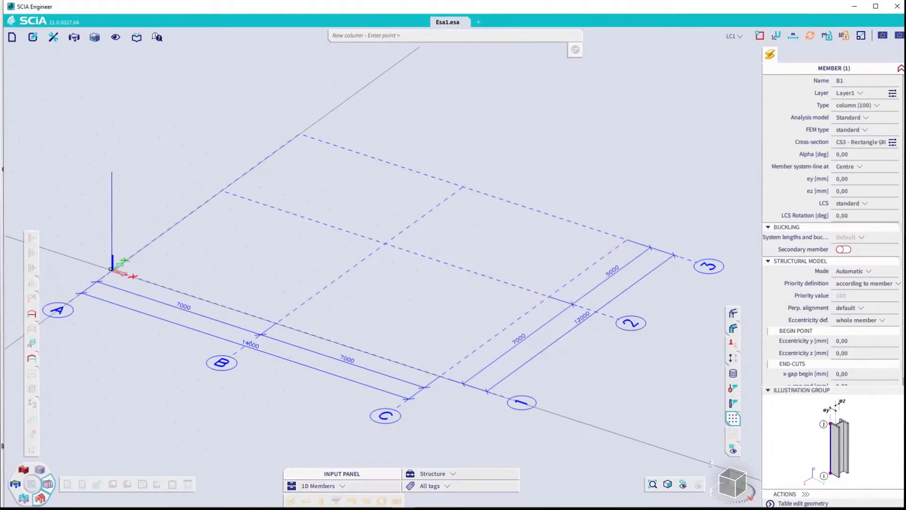
Place columns at grid intersections A1, B1, C1, C2, B2, B3 and A2, and finish column input.
click(275, 323)
click(438, 376)
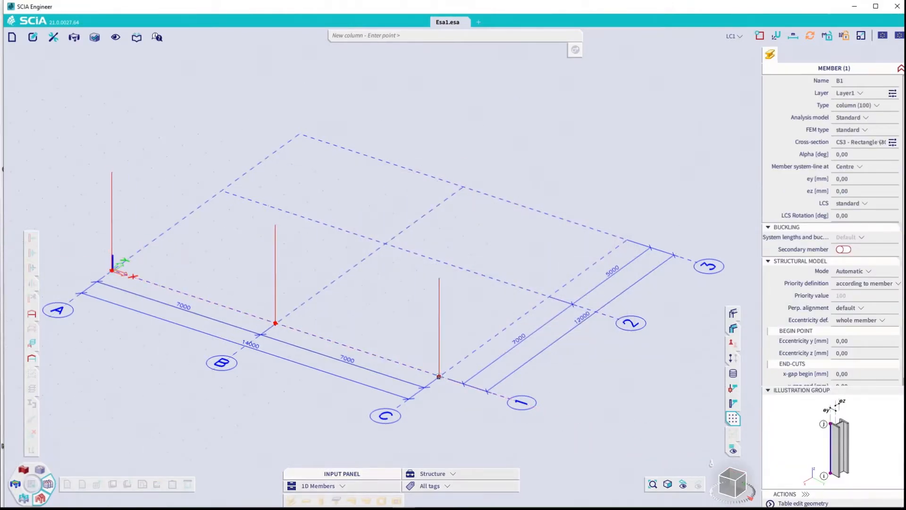
click(551, 299)
click(387, 246)
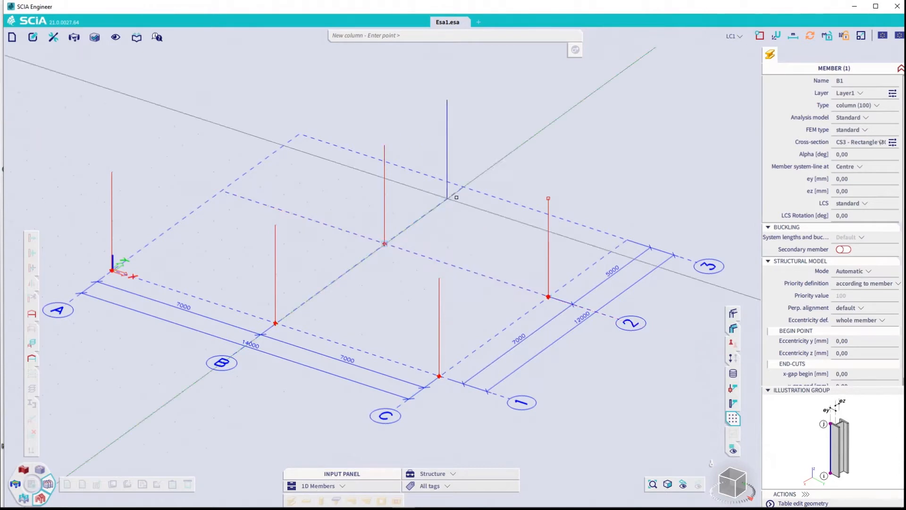
click(465, 190)
click(223, 193)
key(Escape)
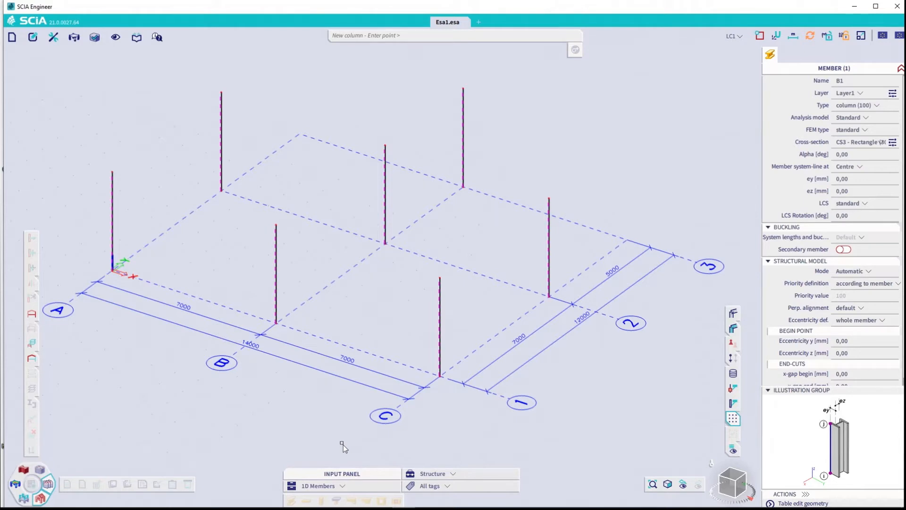
Model a 200 mm thick C30/37 plate on the column tops, with straight edges A2-A1-C1-C2 and an arc from C2 through B3 to A2.
click(342, 486)
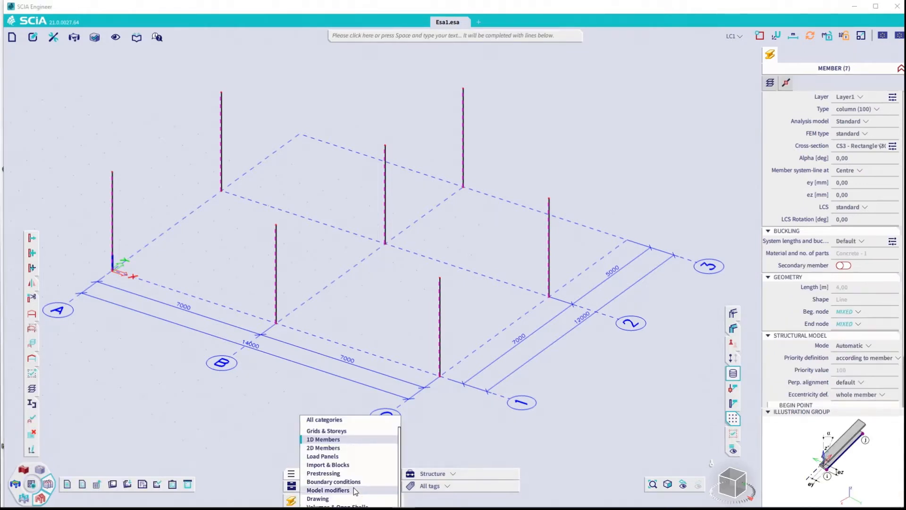
click(341, 448)
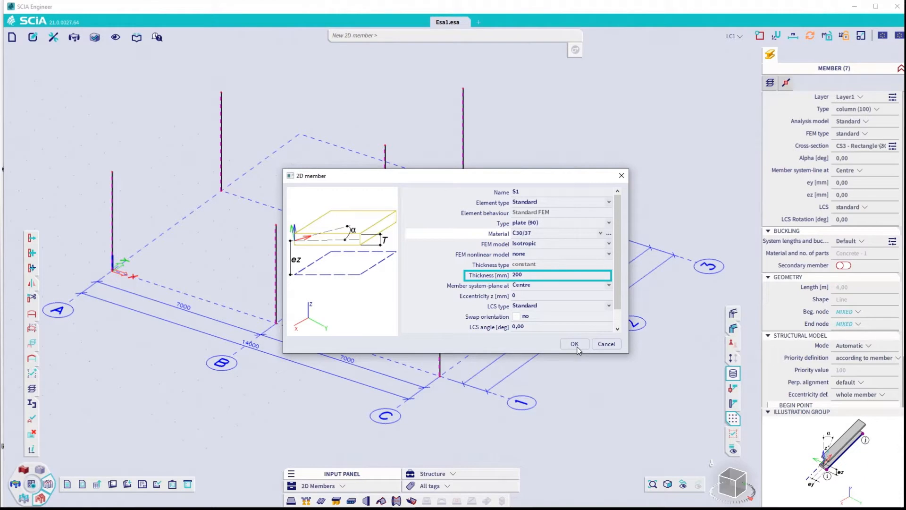
click(575, 344)
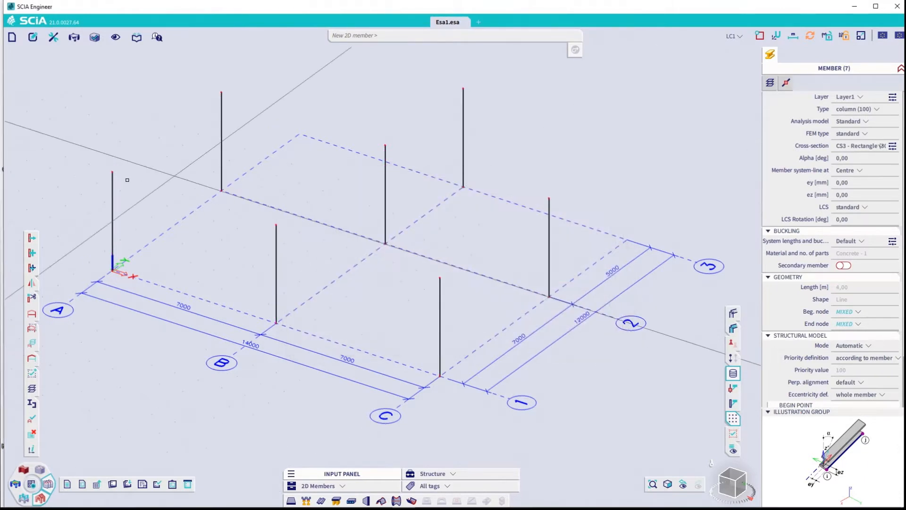
click(112, 172)
click(440, 278)
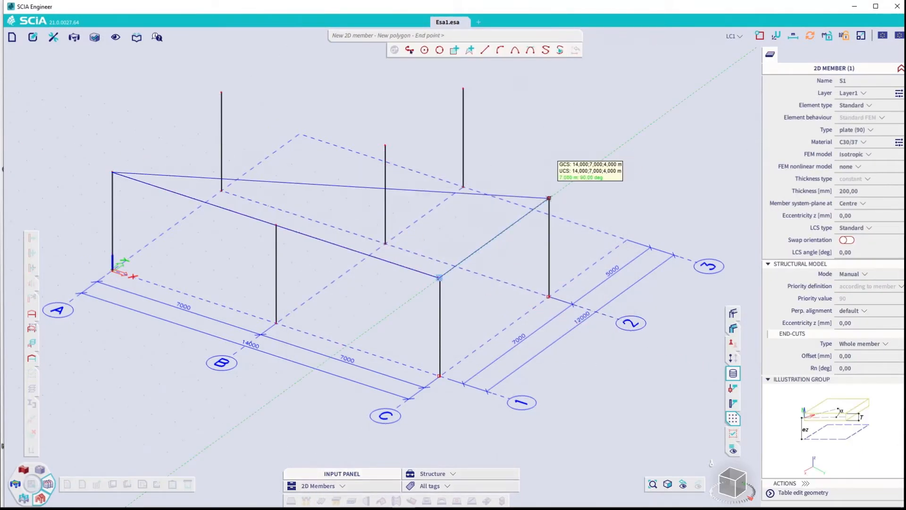
click(549, 198)
click(500, 49)
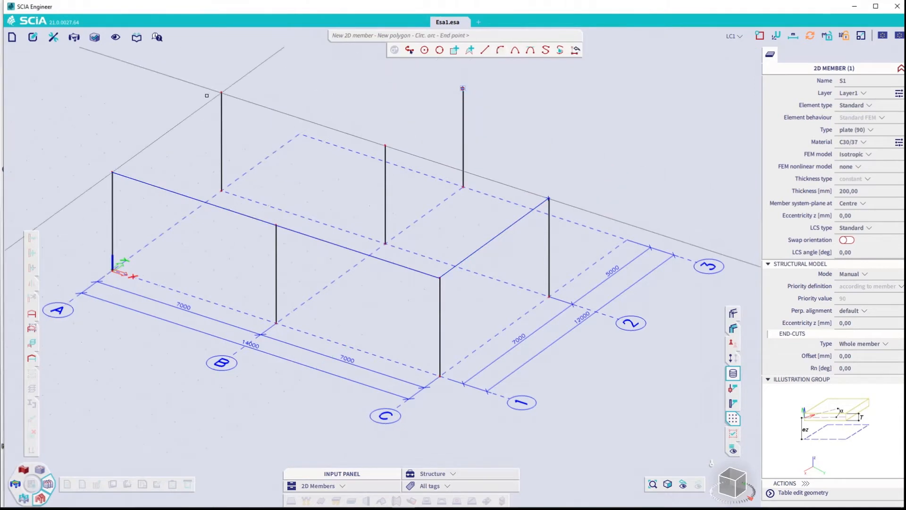
click(221, 92)
key(Escape)
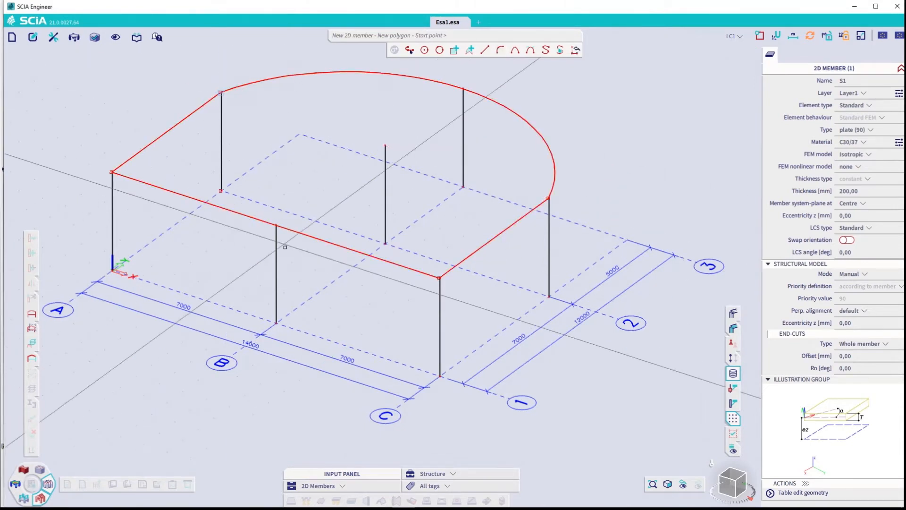
key(Escape)
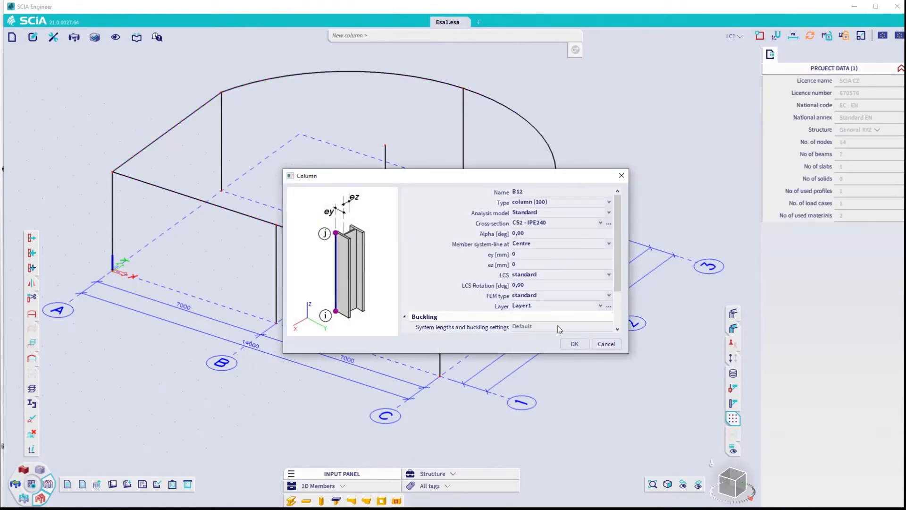
Place 4 m IPE240 steel columns on top of the slab at grid intersections A1, B1, B2 and A2.
click(572, 341)
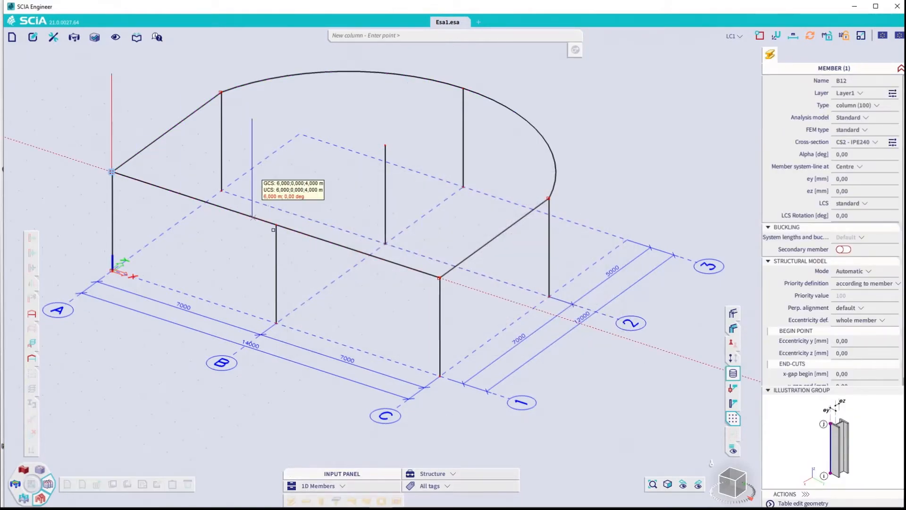
click(276, 225)
click(385, 146)
click(220, 92)
key(Escape)
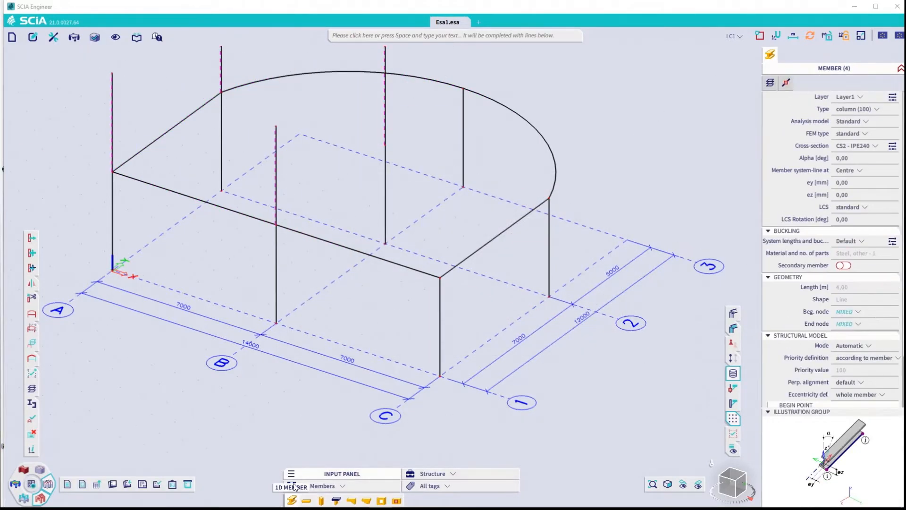
Connect the tops of the four steel columns with a closed rectangle of CS2 - IPE240 beams.
click(291, 500)
click(602, 342)
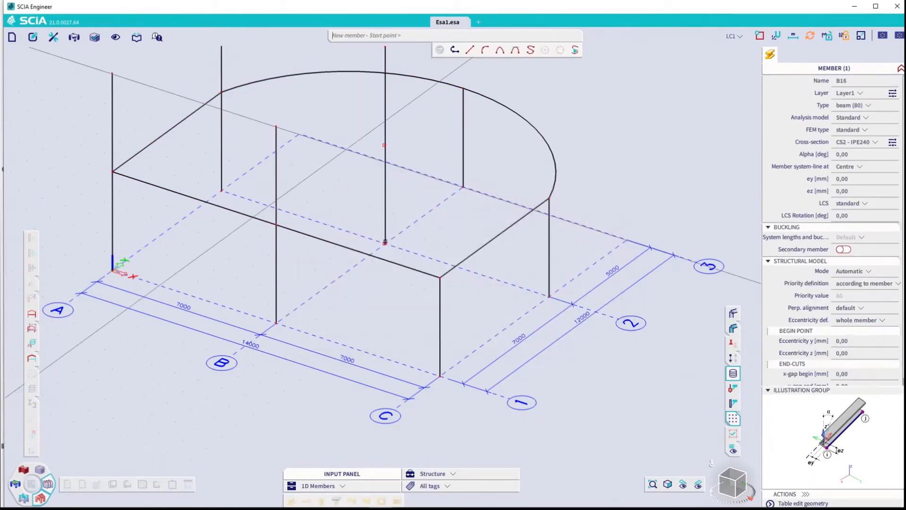
click(164, 127)
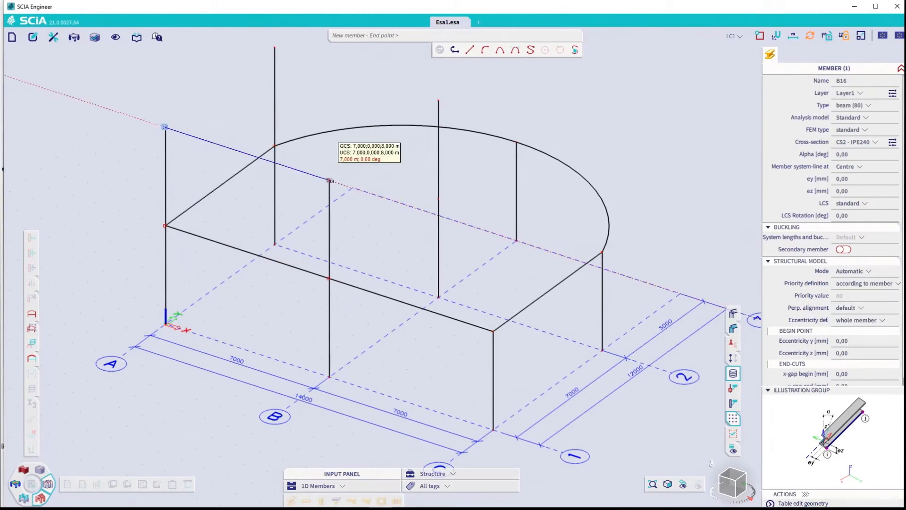
click(330, 181)
click(438, 101)
click(274, 48)
key(Escape)
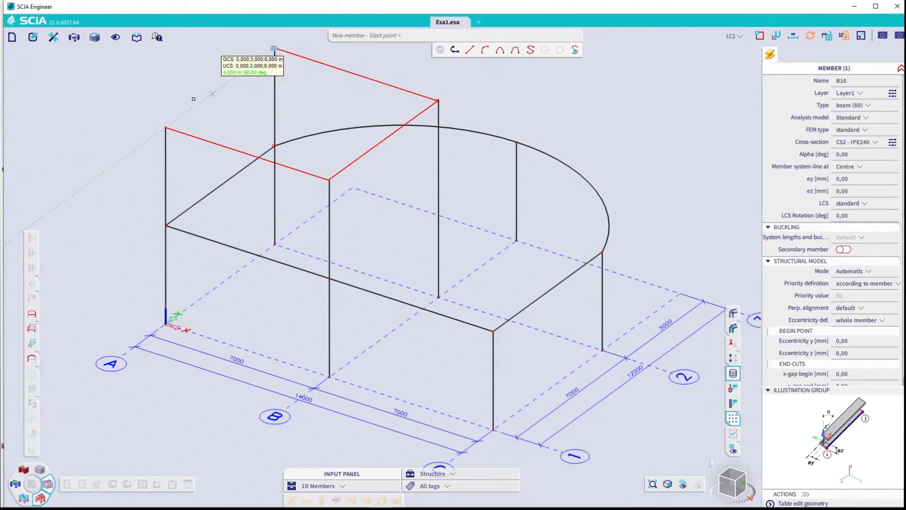
click(165, 127)
key(Escape)
Display the members' surfaces with solid rendering and rotate the model to inspect it from the curved slab side.
click(733, 313)
click(732, 328)
key(Escape)
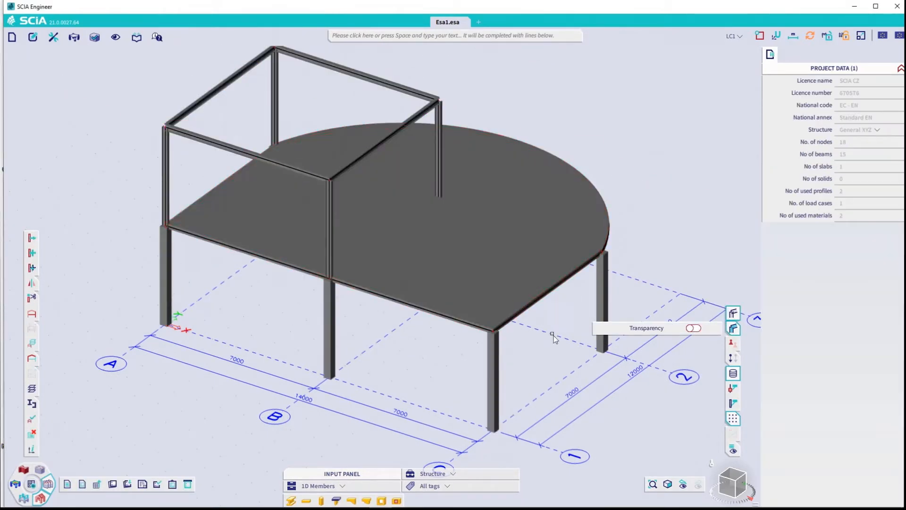
ctrl+right_drag(554, 337, 538, 295)
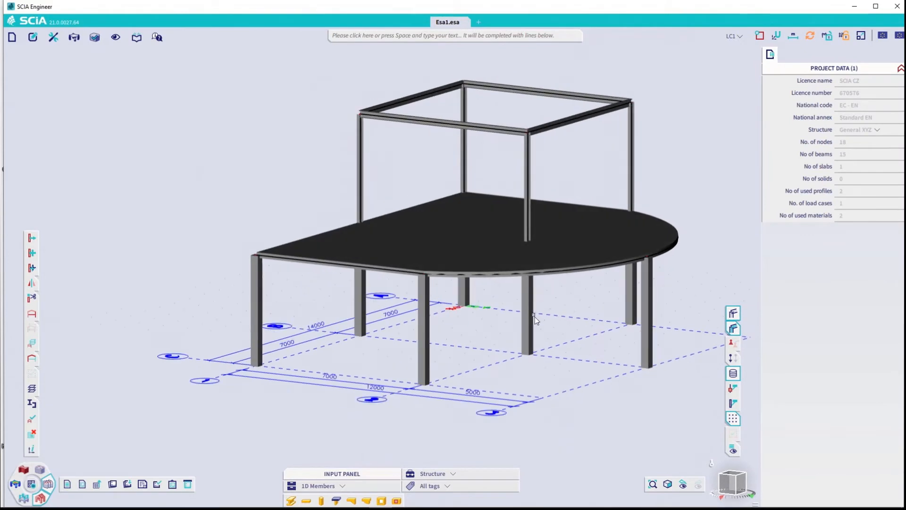
Add hinged node supports at the base of every concrete column and clear the selection.
click(306, 487)
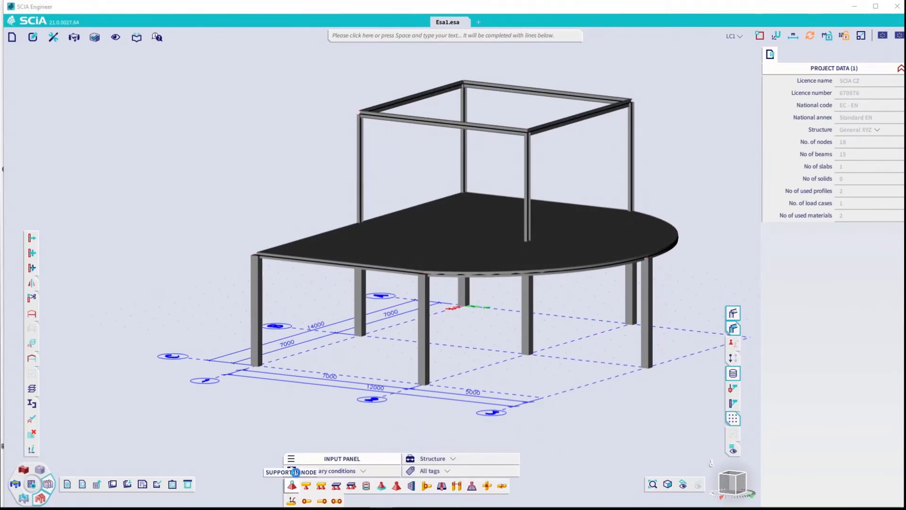
click(295, 471)
click(559, 224)
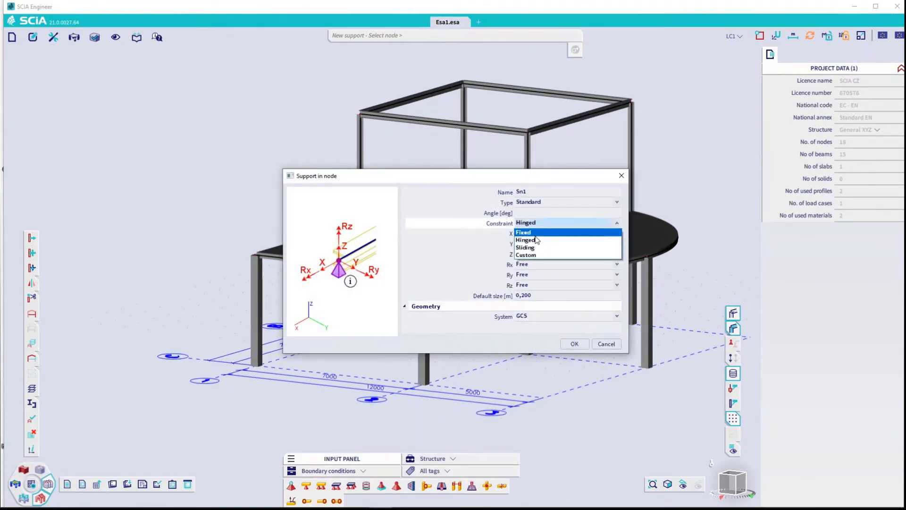
click(536, 240)
click(574, 344)
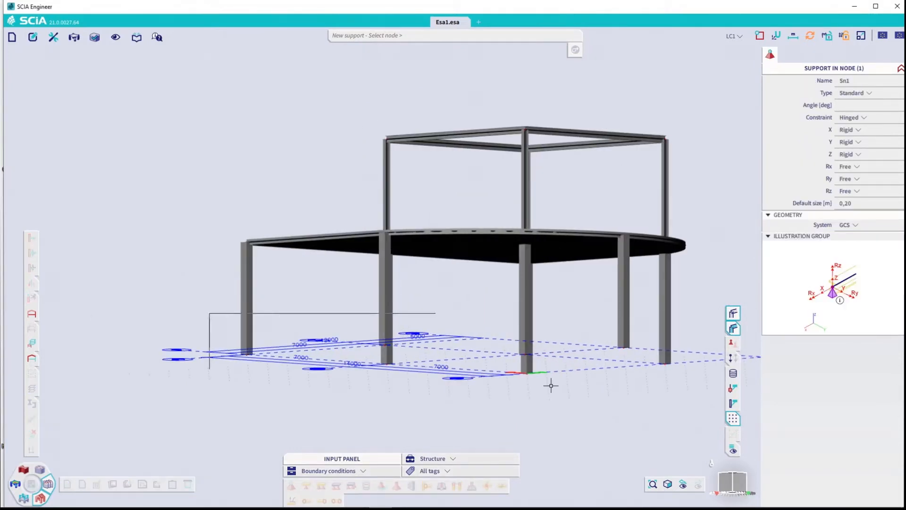
drag(550, 385, 708, 427)
key(Escape)
ctrl+right_drag(419, 316, 487, 331)
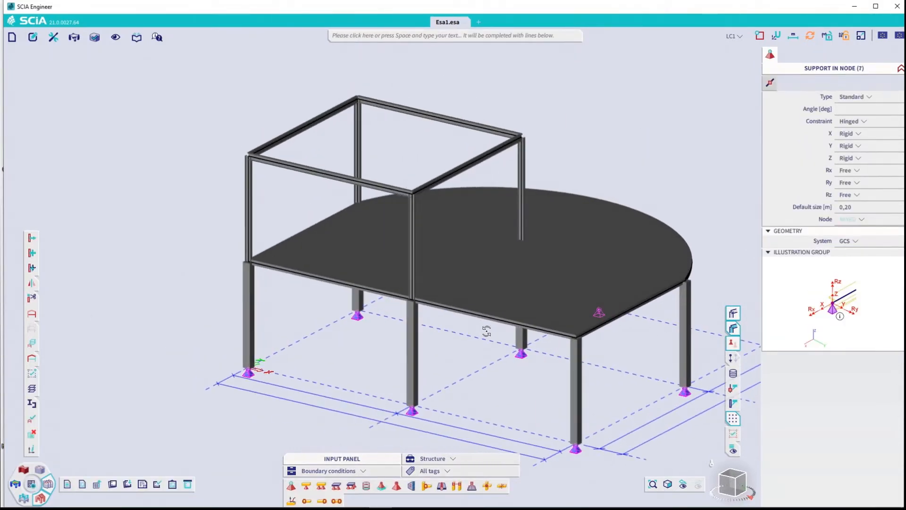
middle_drag(344, 308, 294, 275)
key(Escape)
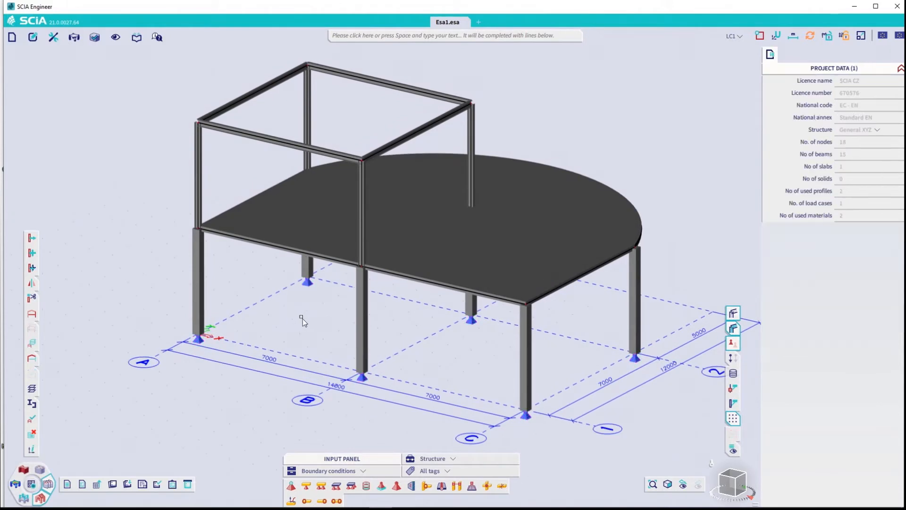
Insert a live image of the model, captioned Analysis model and sized two per page, into the engineering report inbox.
right_click(279, 306)
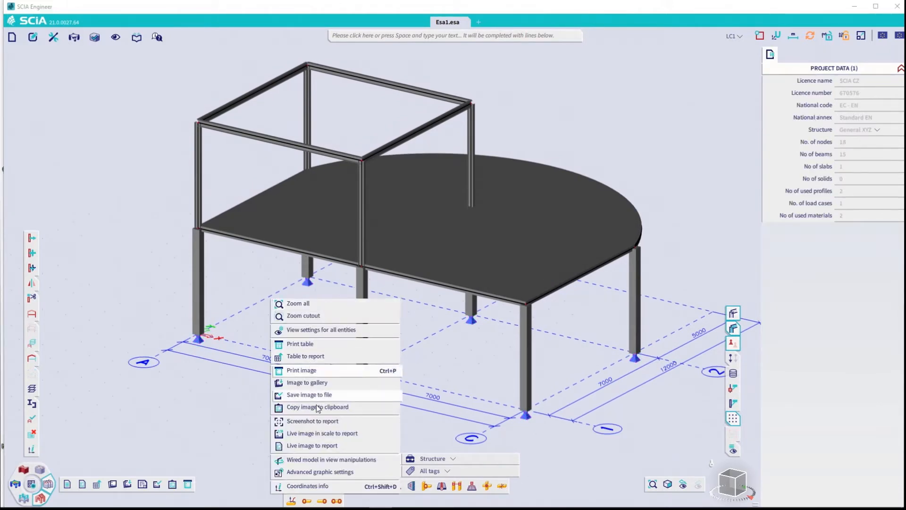
click(322, 446)
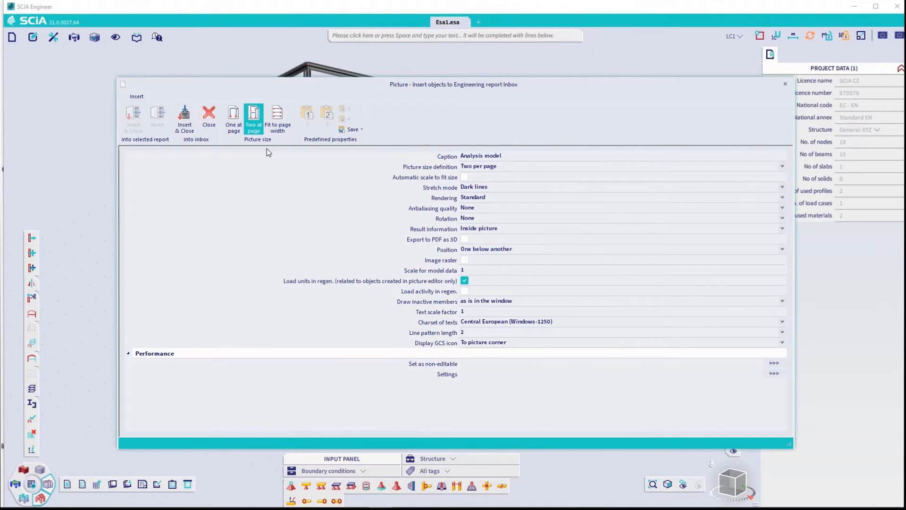
click(185, 118)
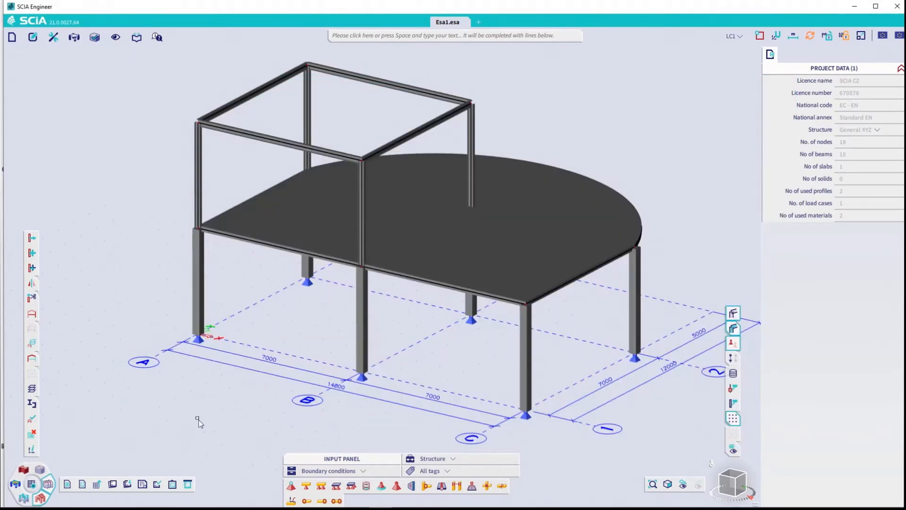
Create load case LC2 with description Q and action type Variable.
click(34, 498)
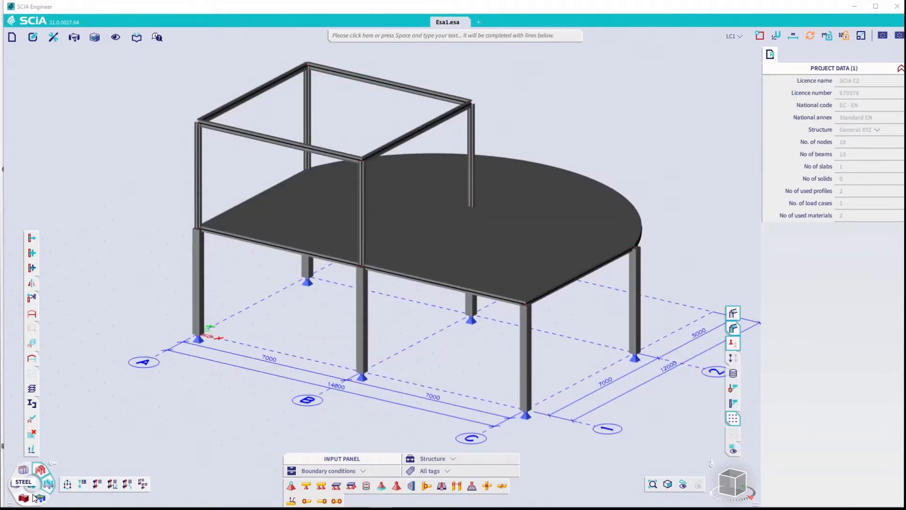
click(83, 483)
click(337, 136)
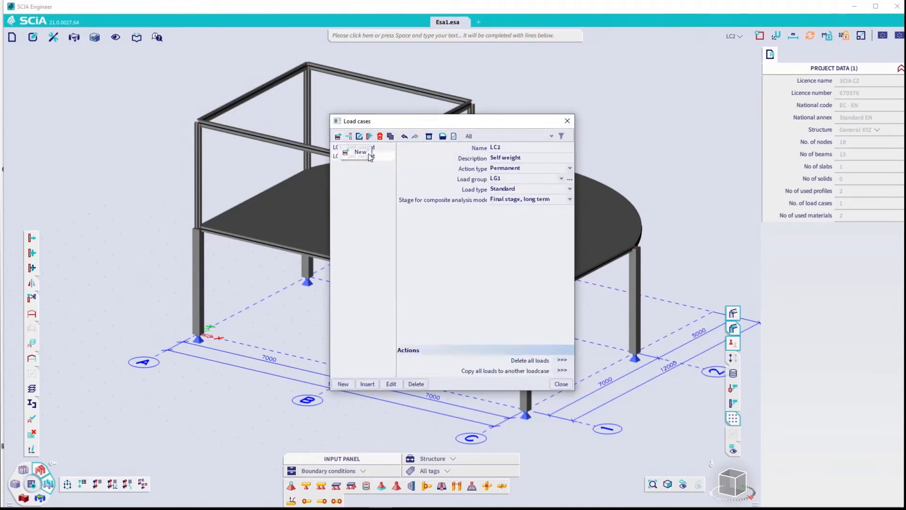
click(504, 161)
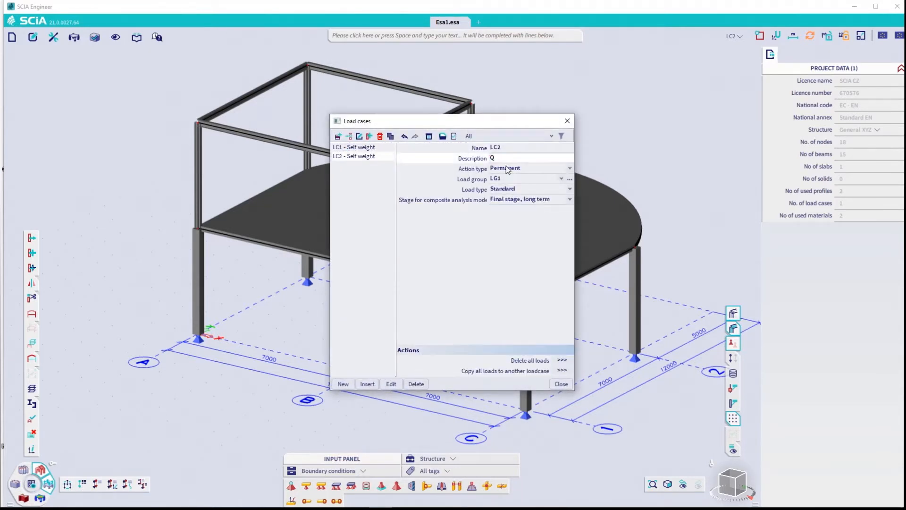
click(521, 168)
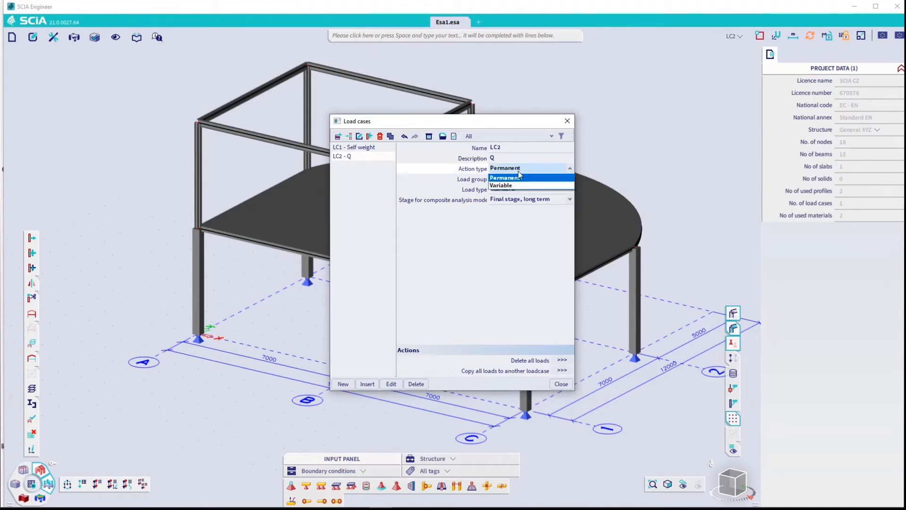
click(512, 180)
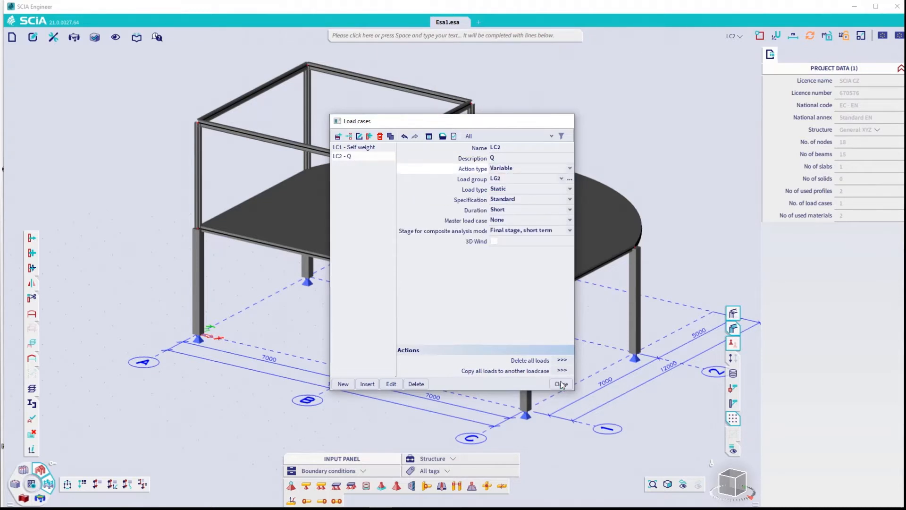
click(561, 384)
Filter the load commands to basic modelling and apply a surface load to the slab in load case LC2.
click(446, 460)
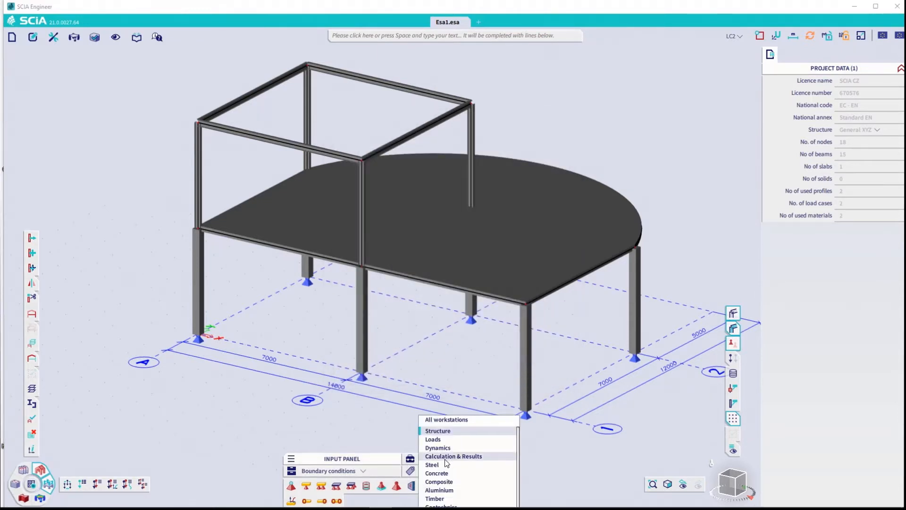
click(438, 430)
click(410, 471)
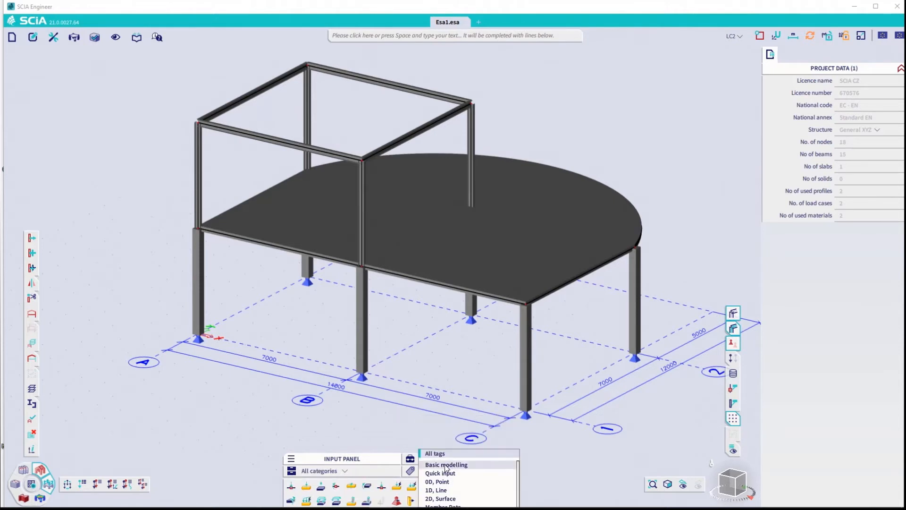
click(446, 465)
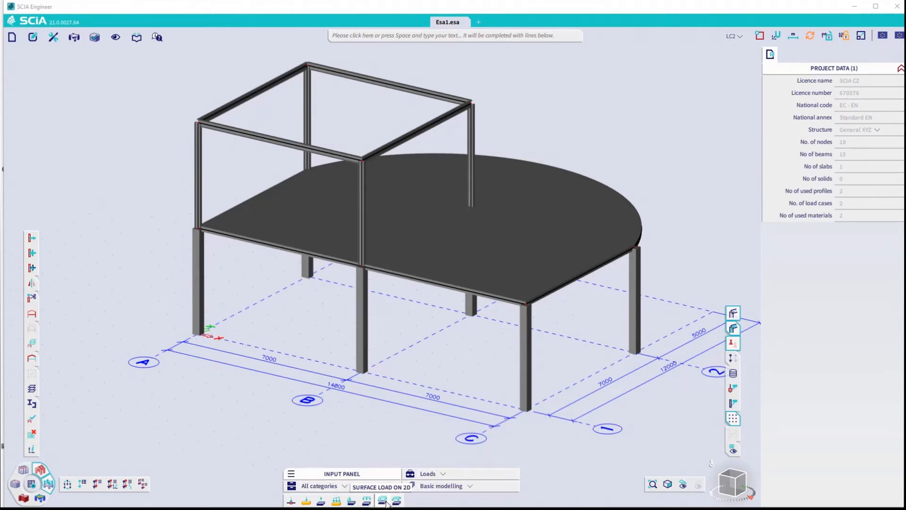
click(384, 502)
click(575, 344)
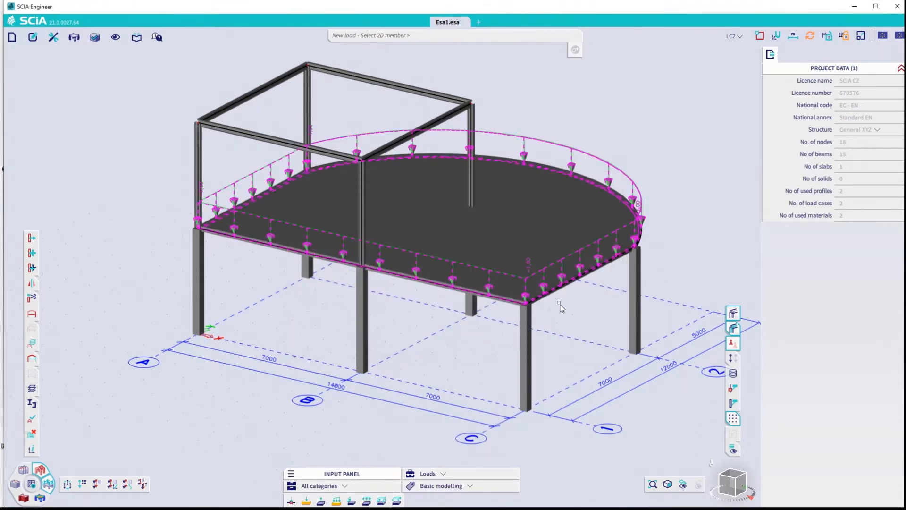
click(557, 304)
key(Escape)
Check the automatic load combinations and run the linear analysis with an average 2D mesh element size of 0.25 m.
click(99, 484)
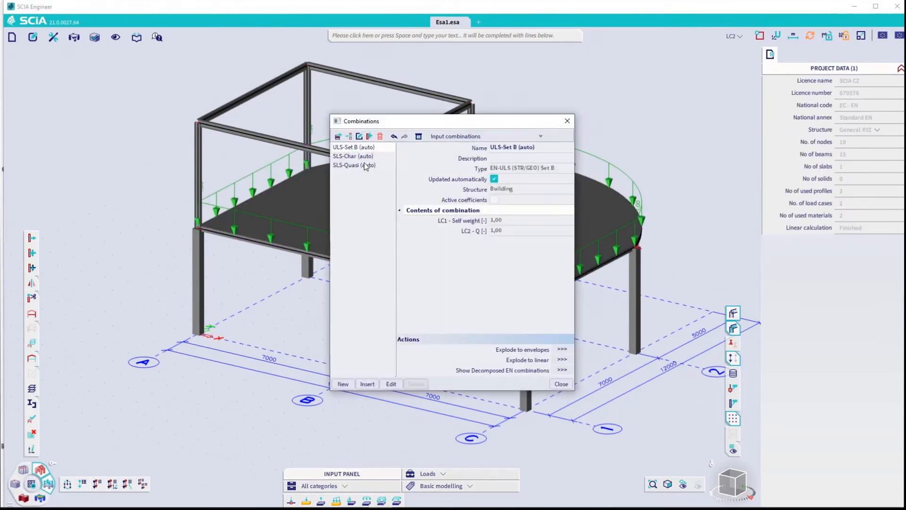
click(561, 384)
click(31, 485)
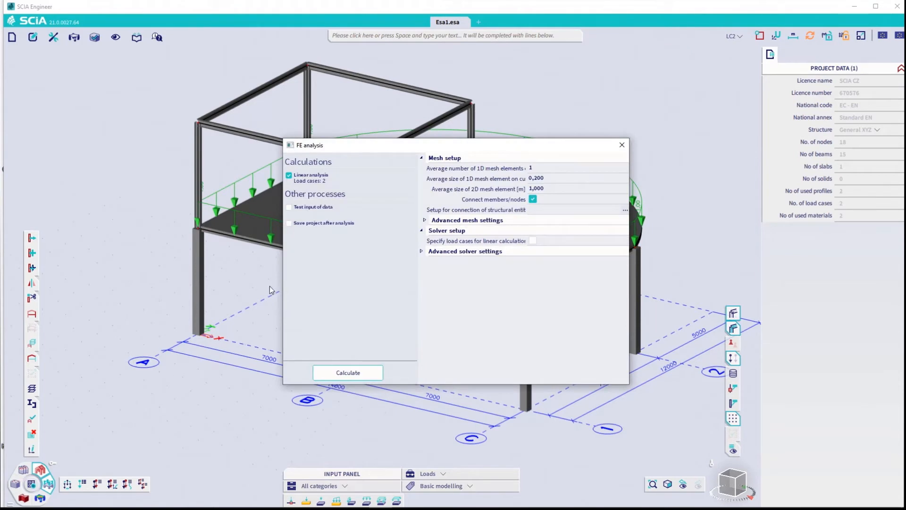
click(556, 190)
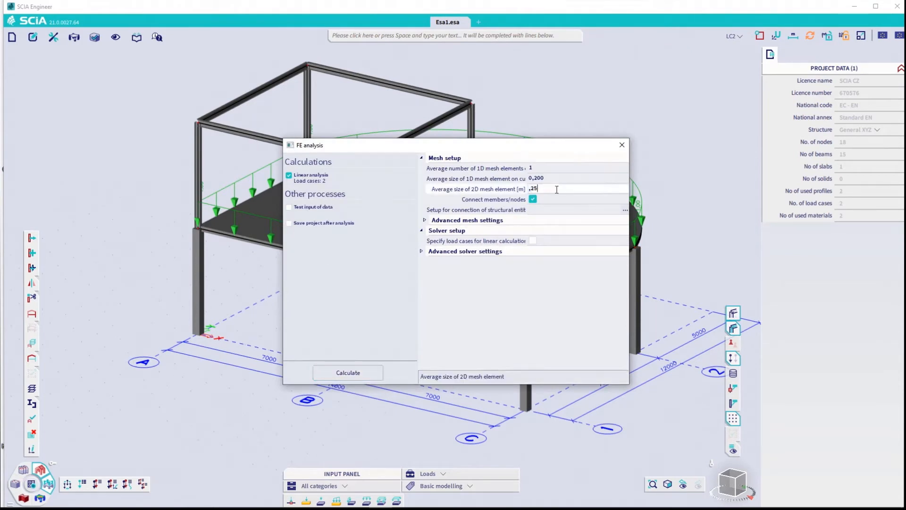
click(343, 372)
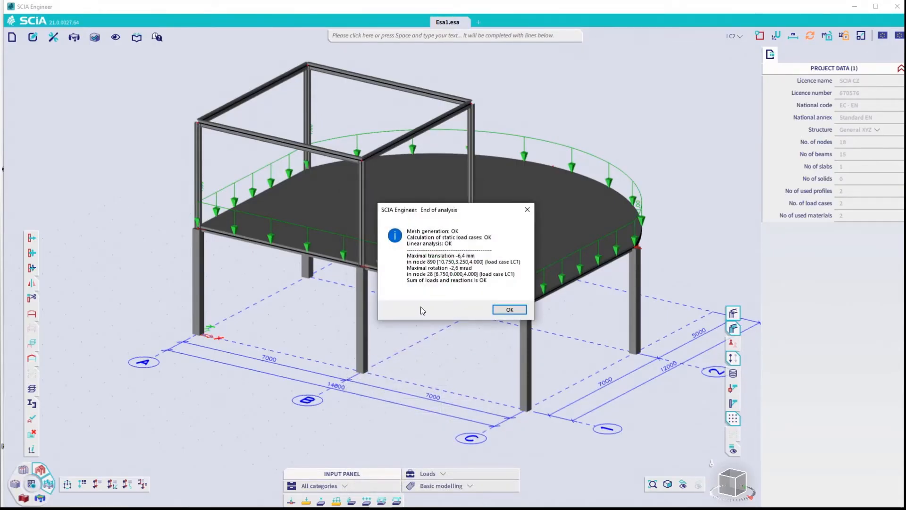
Close the analysis summary and display the 3D displacement results for class All ULS with the load symbols hidden.
click(509, 310)
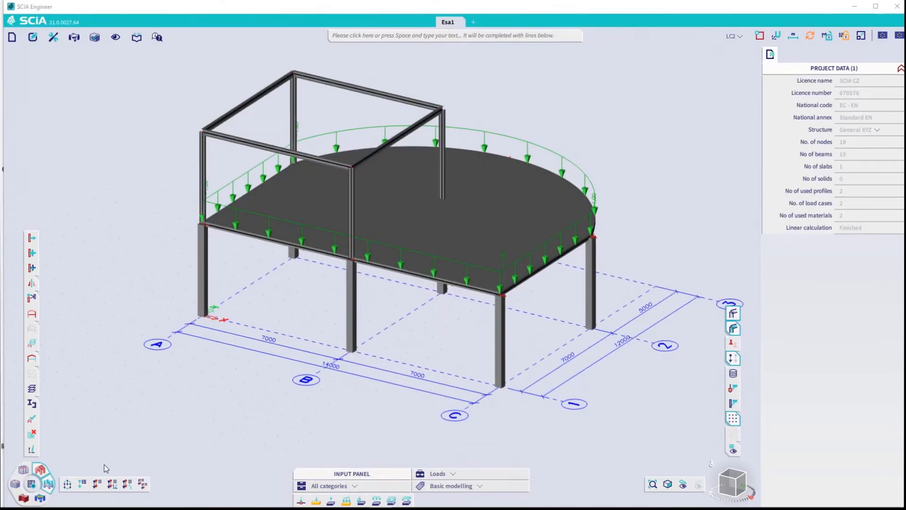
click(42, 498)
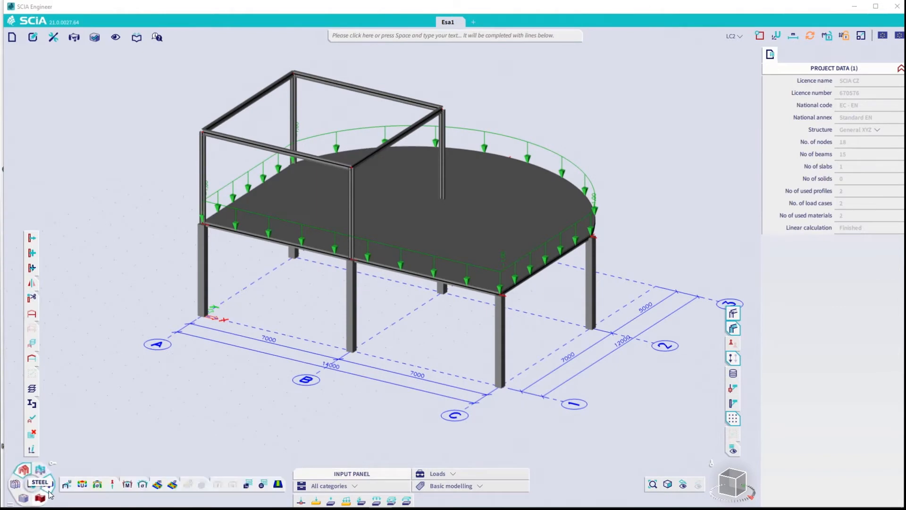
click(82, 488)
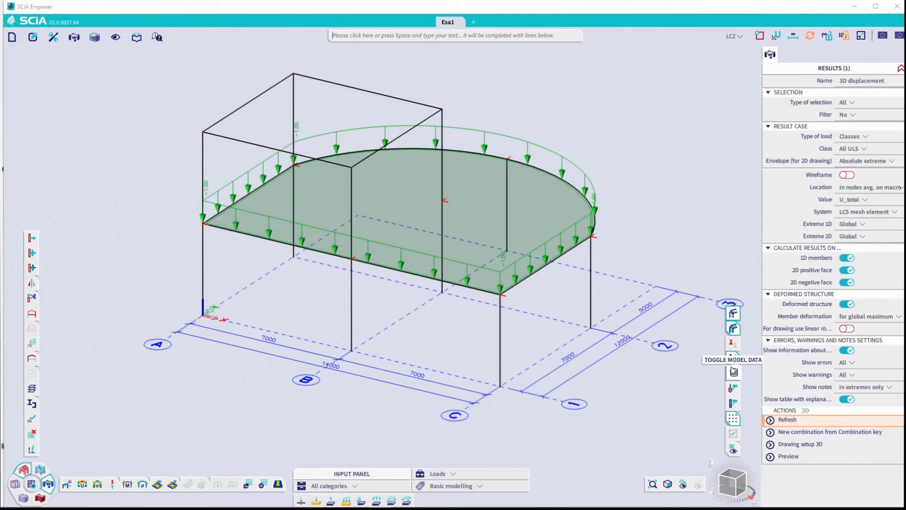
click(734, 372)
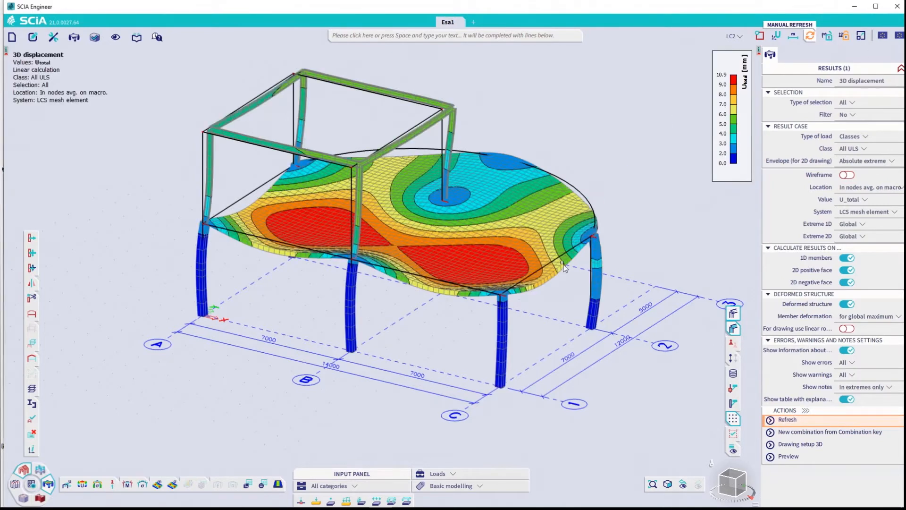
Preview the 3D displacement result tables in an enlarged report preview and close it.
click(788, 455)
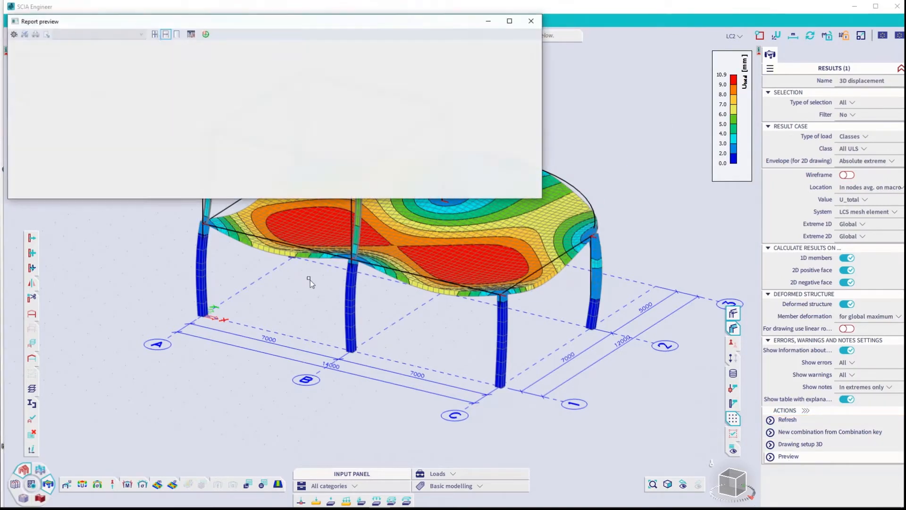
drag(304, 202, 305, 366)
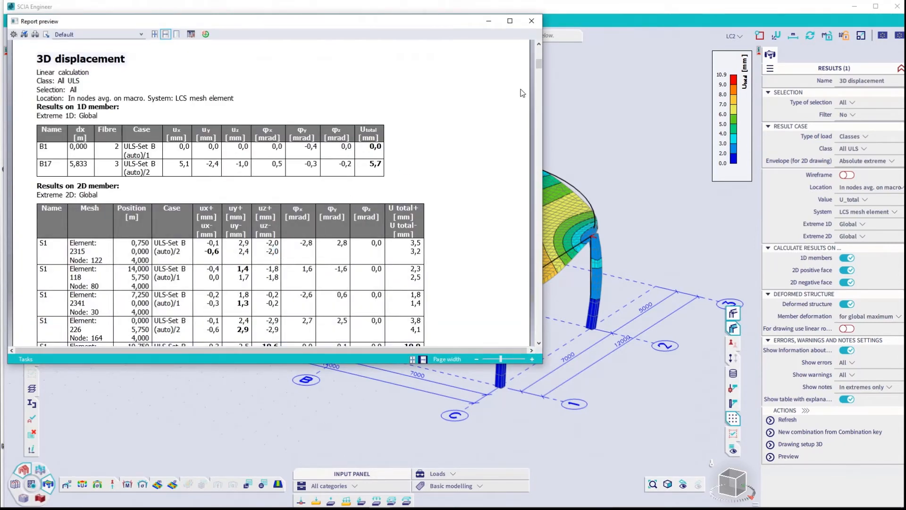
click(531, 21)
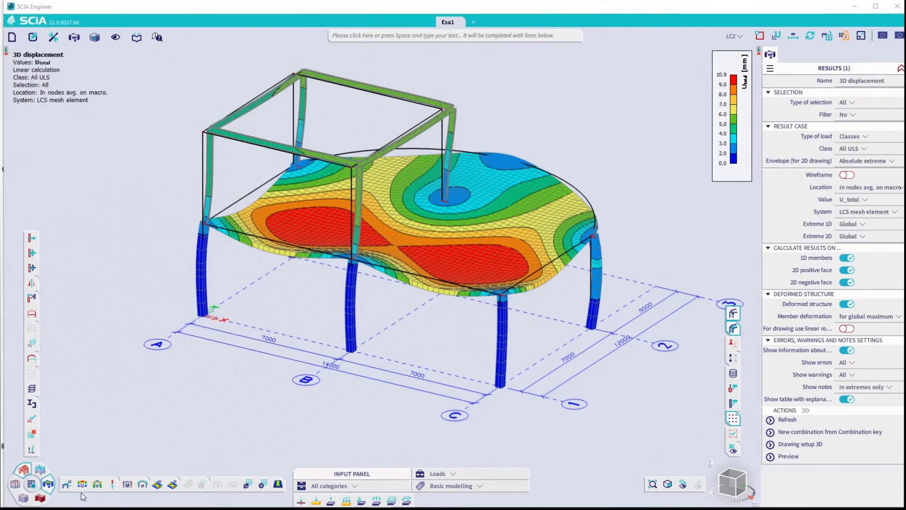
Review the vertical support reactions, the 1D internal forces and the slab's 2D internal forces.
click(113, 484)
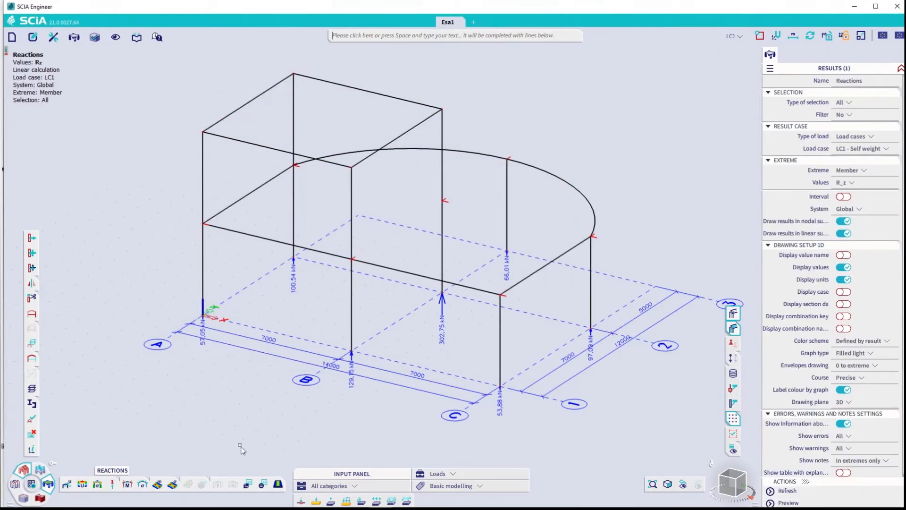
click(128, 484)
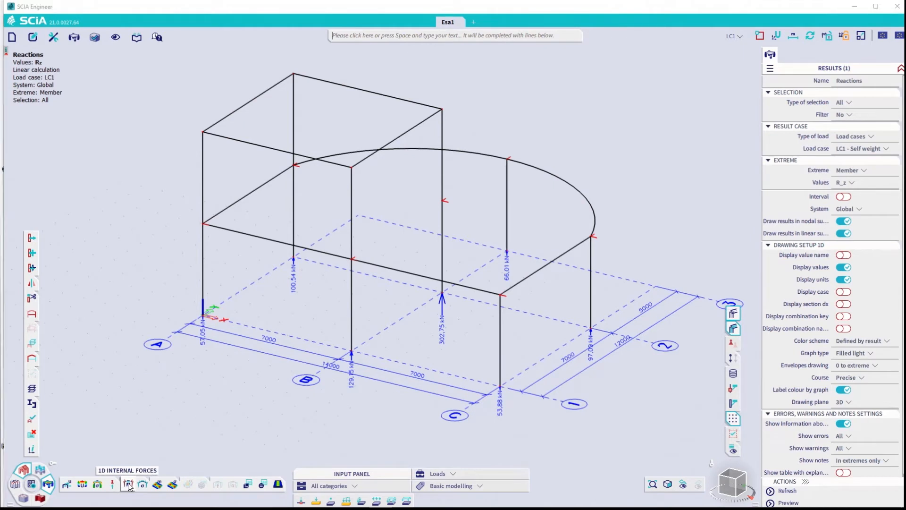
click(158, 484)
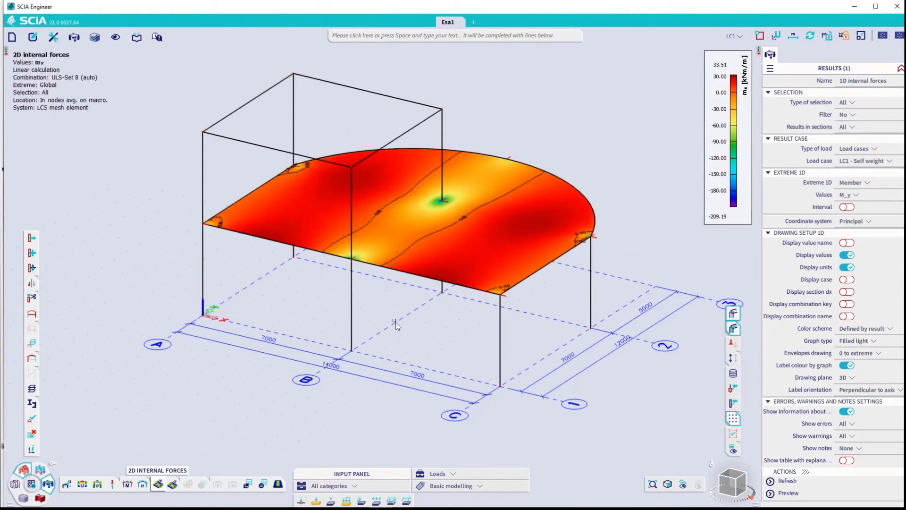
middle_drag(463, 331, 415, 334)
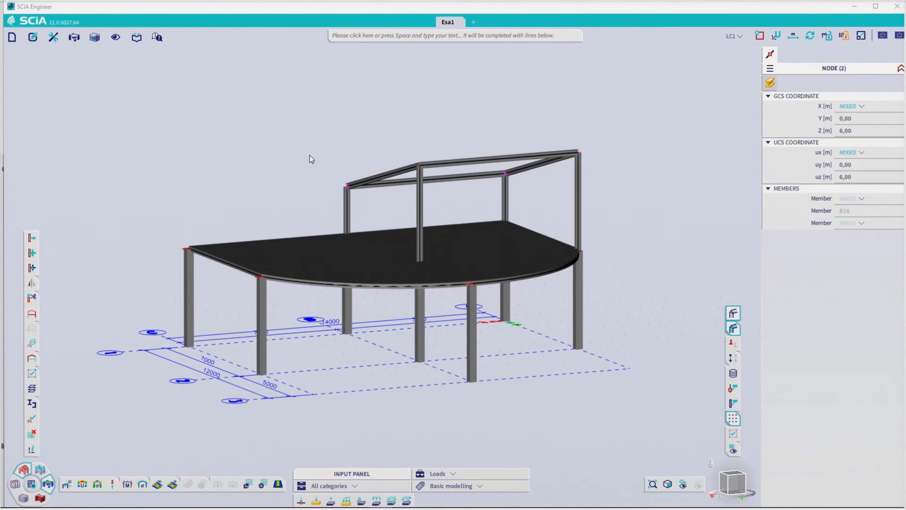
click(158, 38)
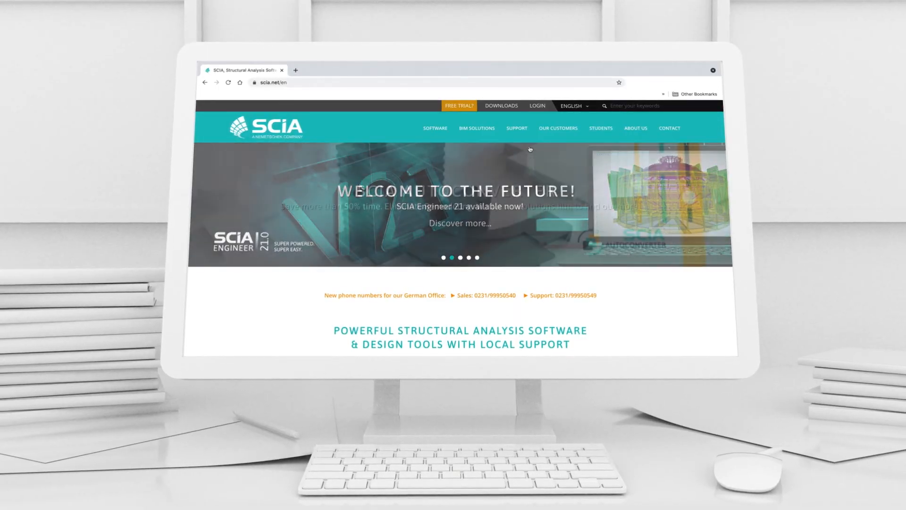
Switch to the web browser and examine the Getting Started and Learning Zone support pages on the SCIA website.
mouse_move(516, 129)
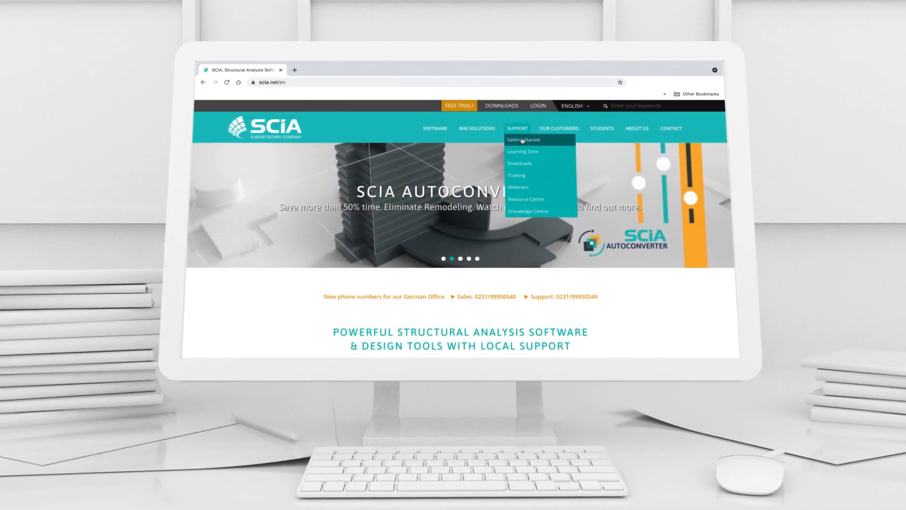
click(523, 140)
mouse_move(520, 133)
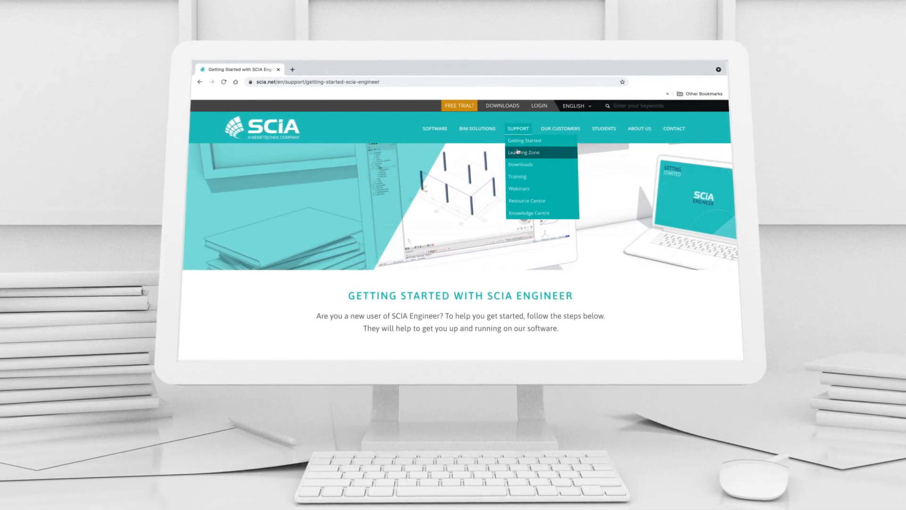
click(518, 151)
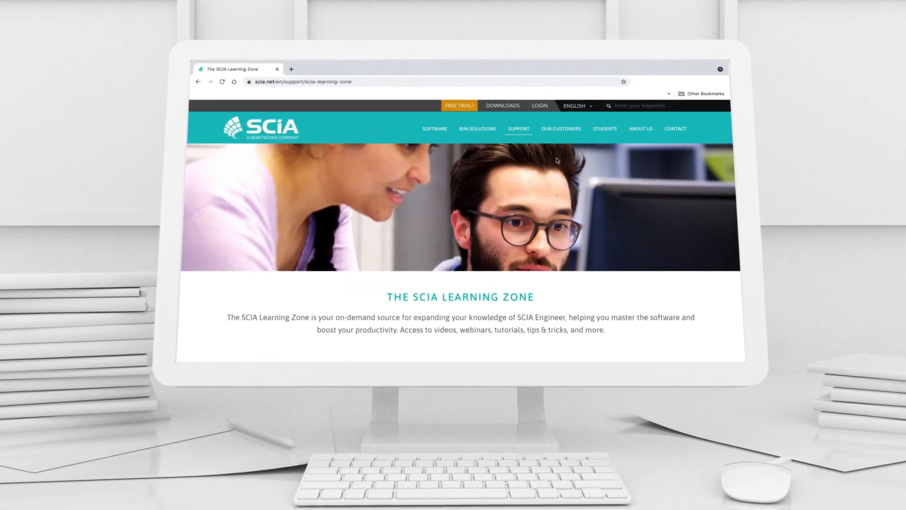
scroll(543, 184, down, 5)
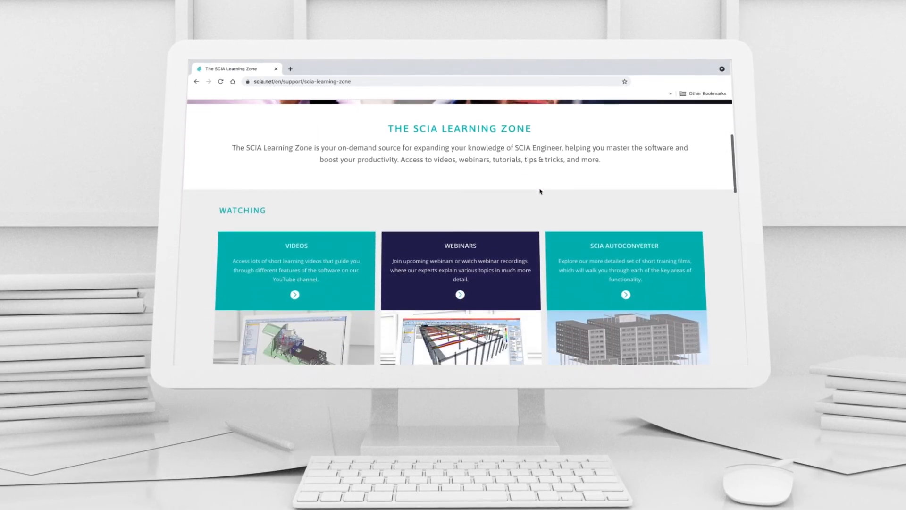
scroll(540, 191, down, 5)
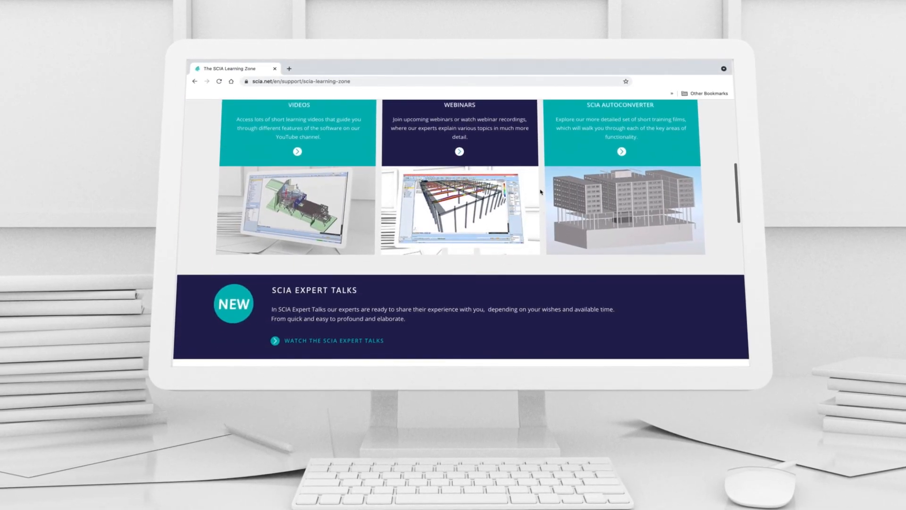
scroll(540, 191, down, 2)
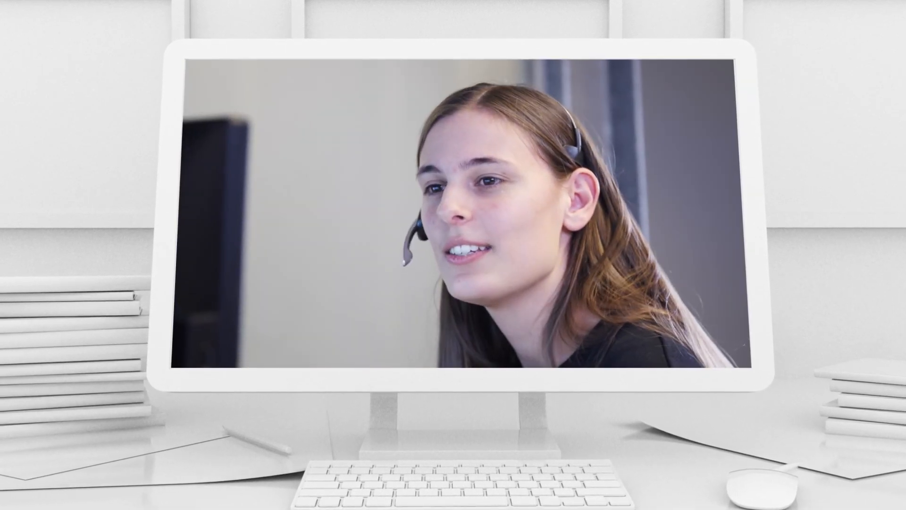